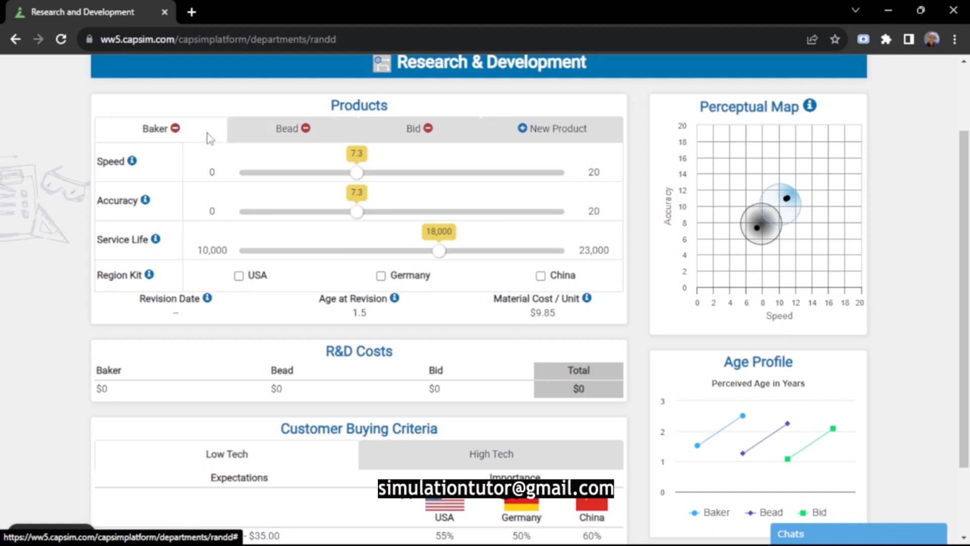
Compare the speed, accuracy and service life settings of Baker, Bead and Bid in Research & Development.
click(242, 138)
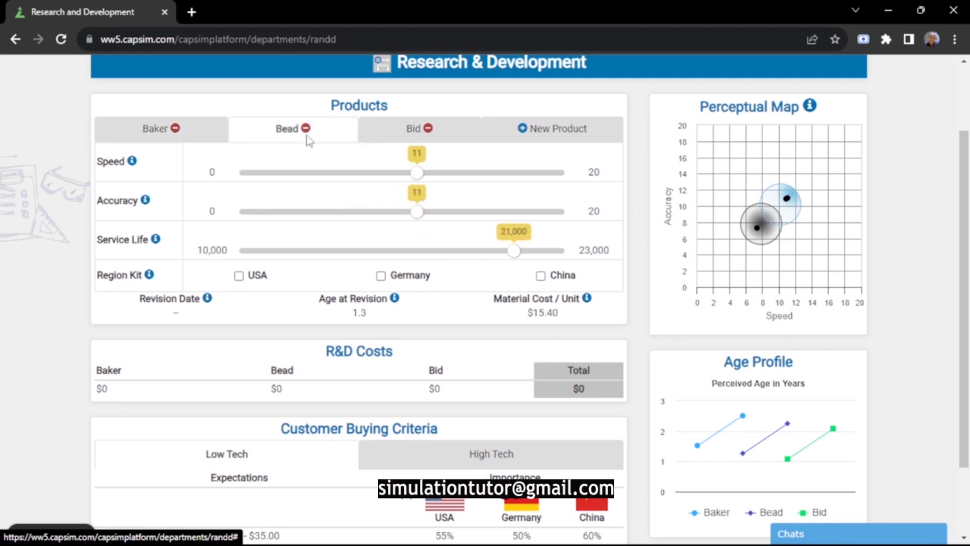
click(377, 141)
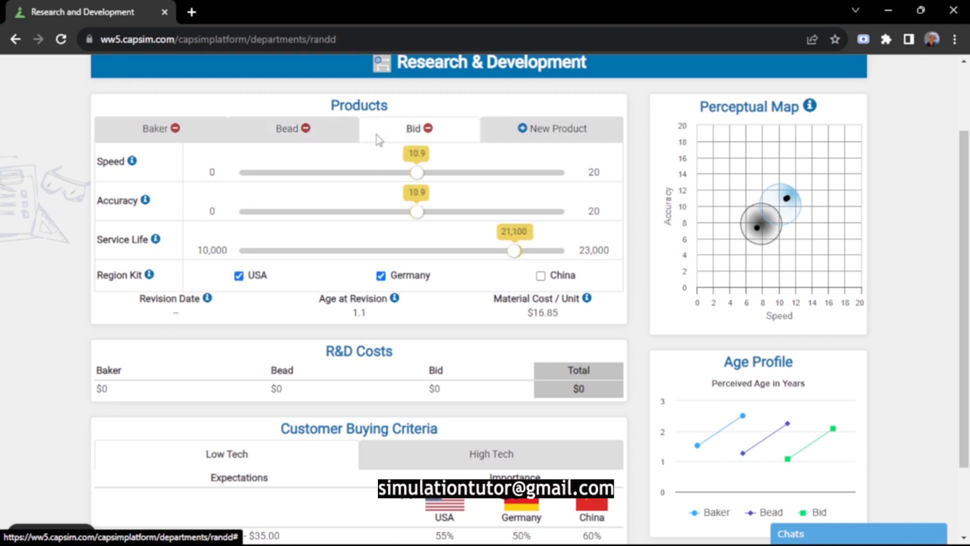
click(199, 138)
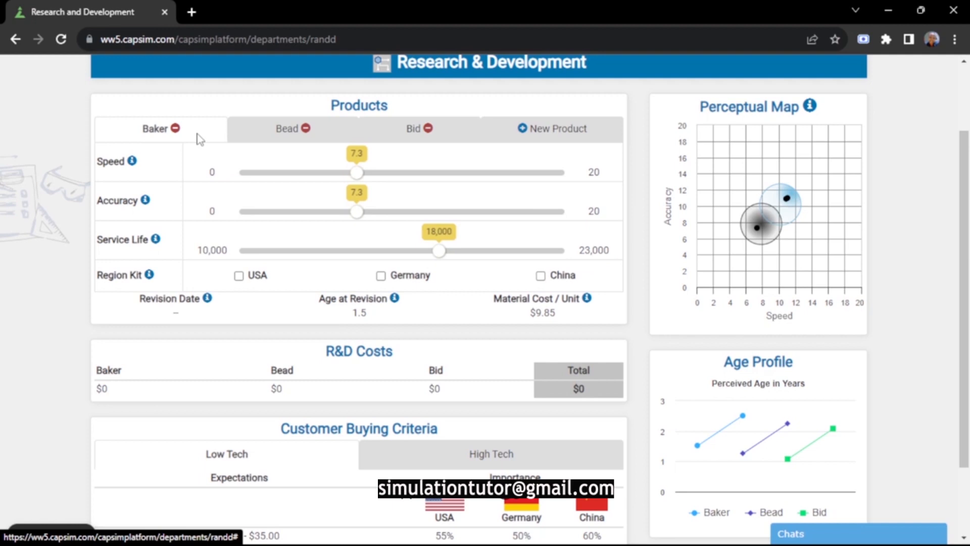
click(253, 136)
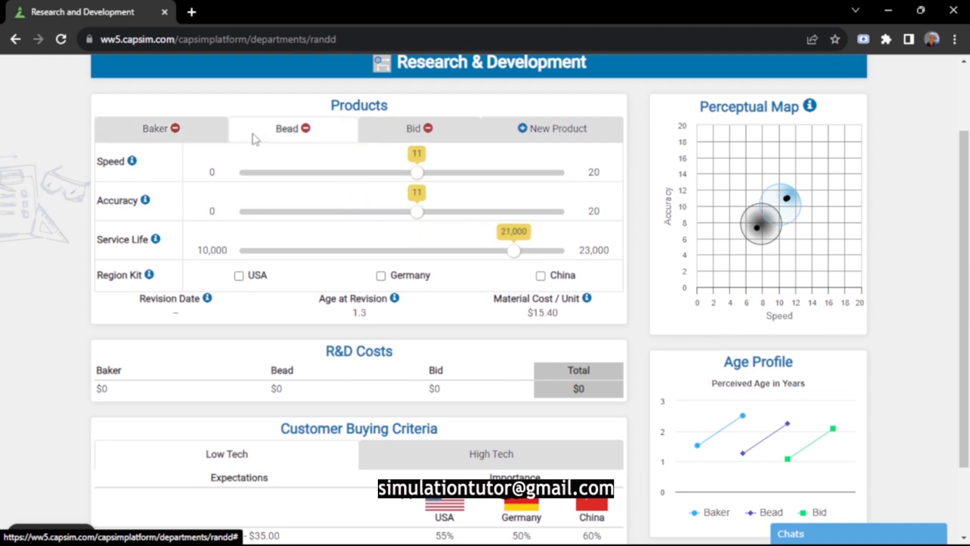
click(382, 136)
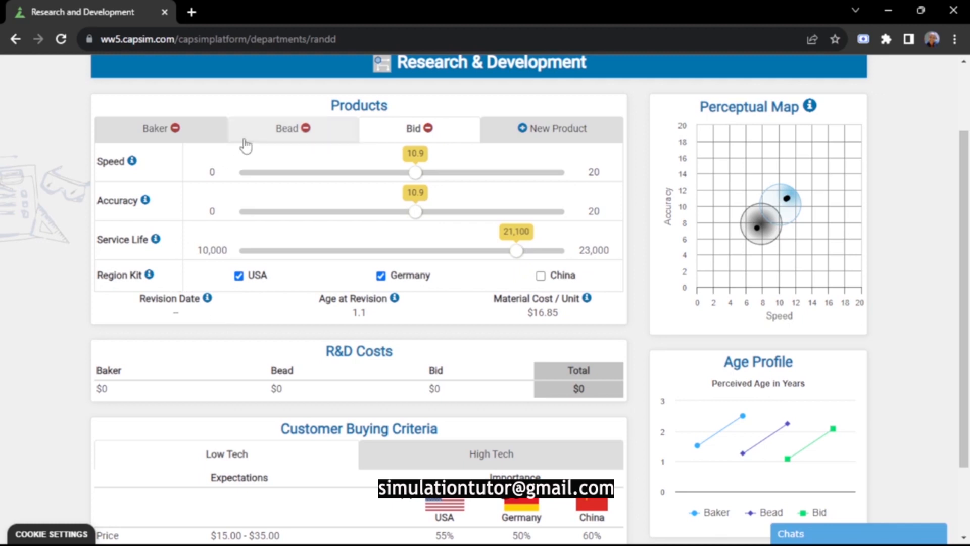
Inspect the positions of Baker and Bead on the perceptual map.
mouse_move(825, 202)
scroll(859, 263, down, 1)
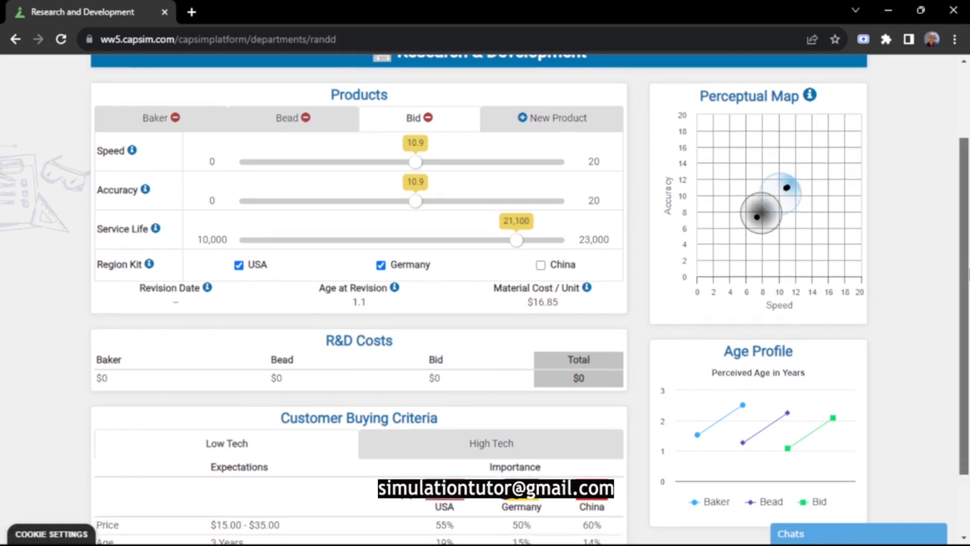
mouse_move(760, 221)
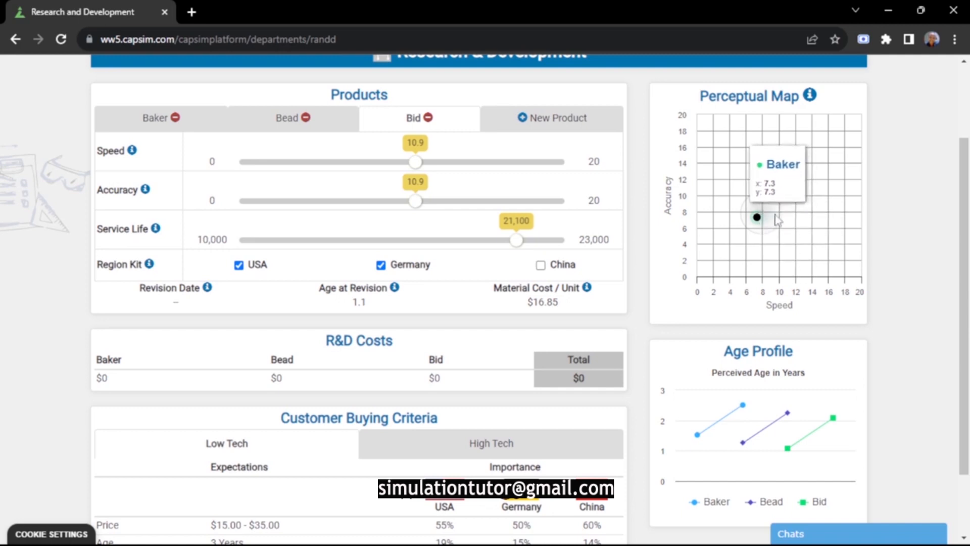
mouse_move(792, 185)
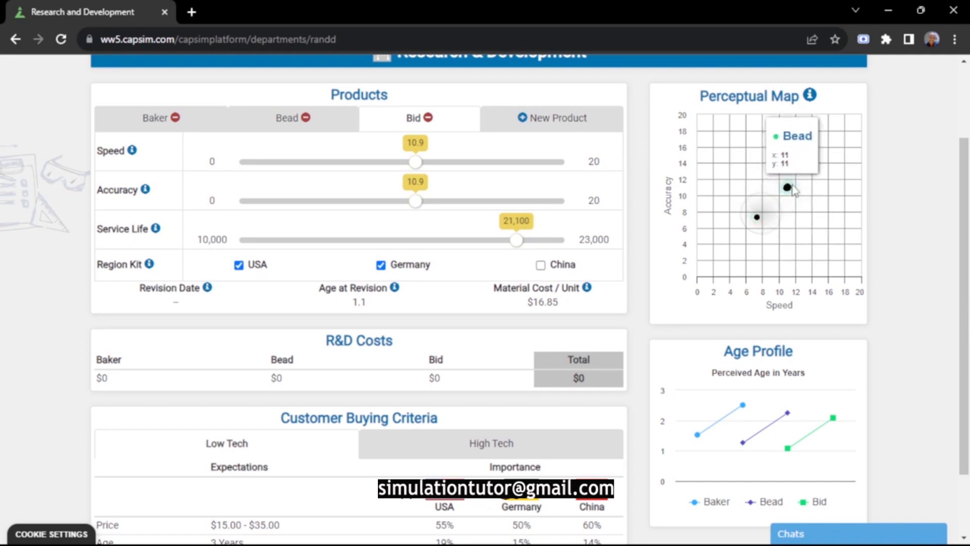
Check Baker's perceptual map position again and review the service life settings of Baker, Bead and Bid.
click(200, 118)
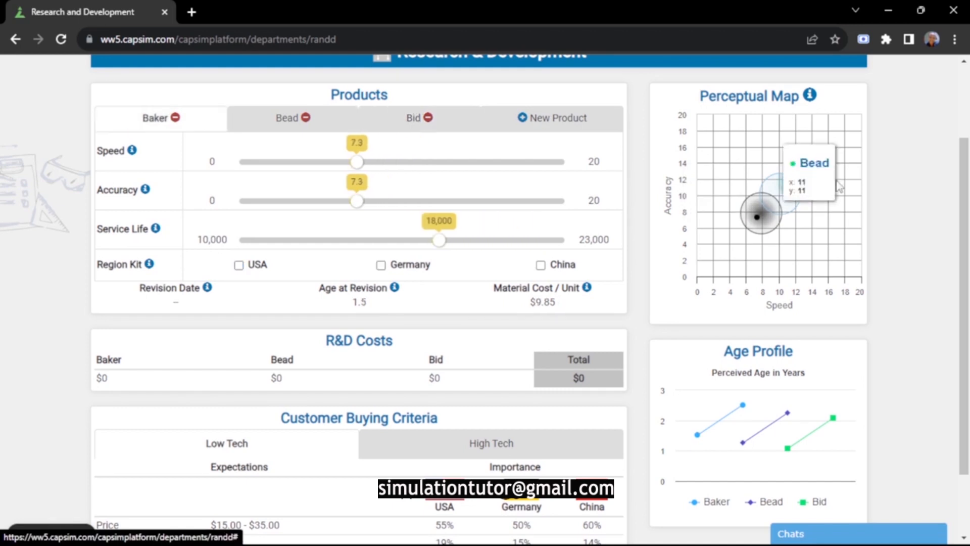
drag(968, 221, 969, 215)
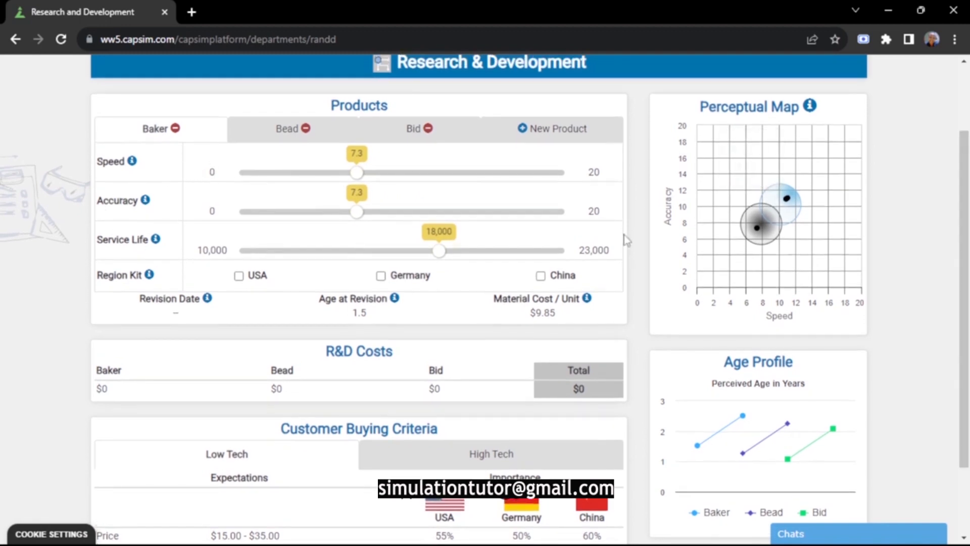
mouse_move(756, 227)
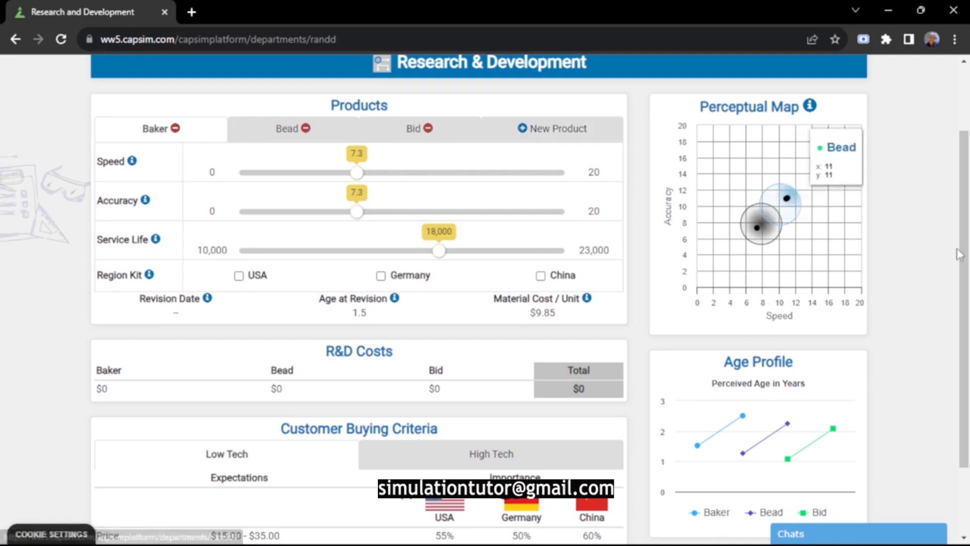
scroll(961, 254, down, 1)
scroll(960, 254, up, 2)
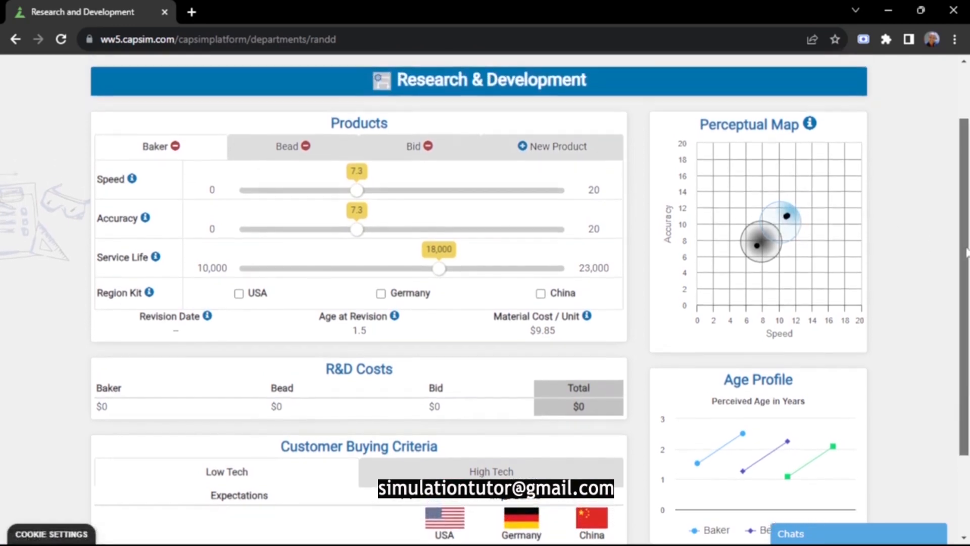
scroll(965, 251, up, 1)
drag(966, 247, 967, 206)
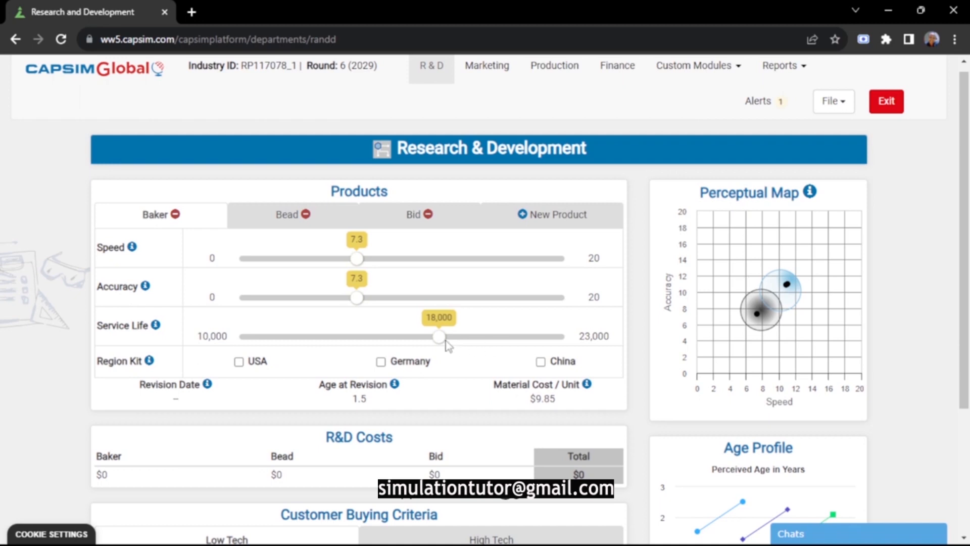
click(335, 217)
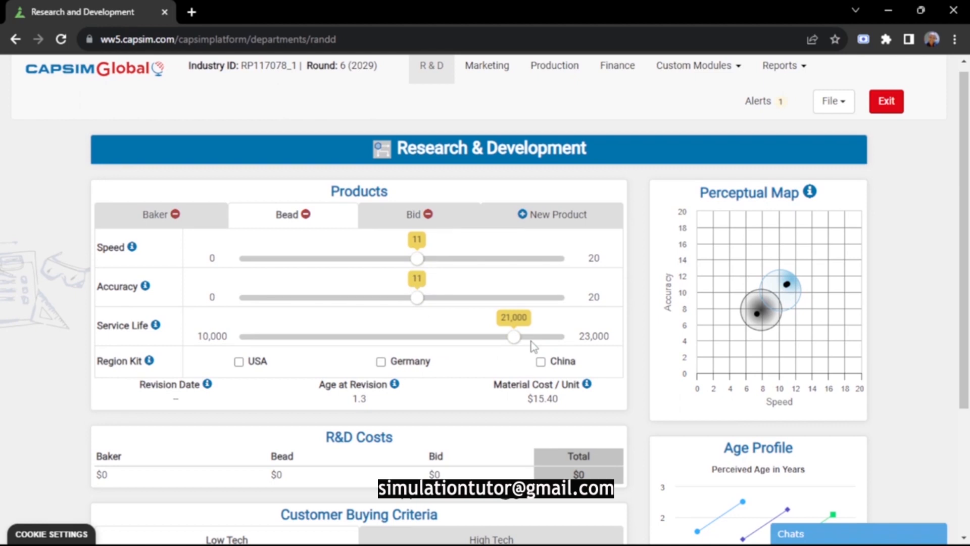
click(465, 214)
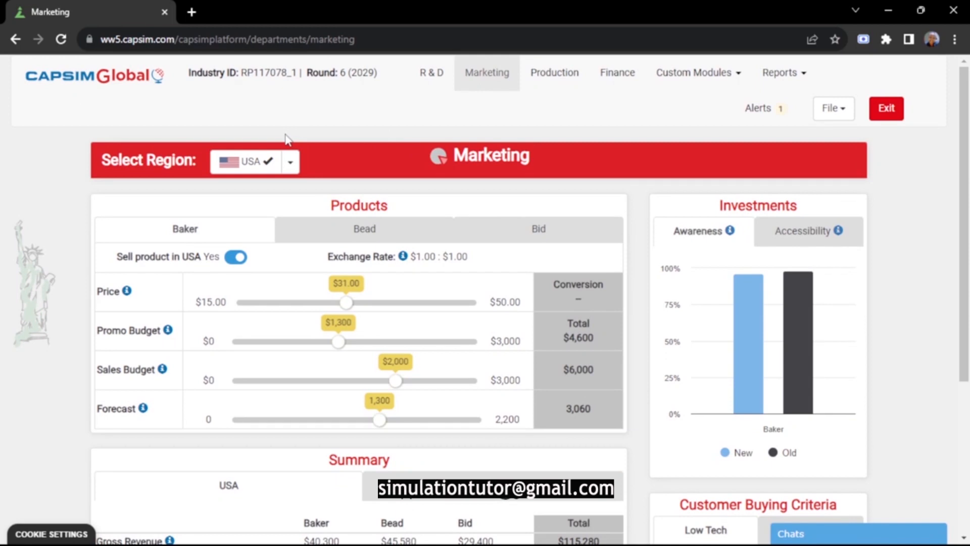
In Marketing, view the selectable regions and compare the USA's Low Tech and High Tech customer buying criteria.
click(290, 162)
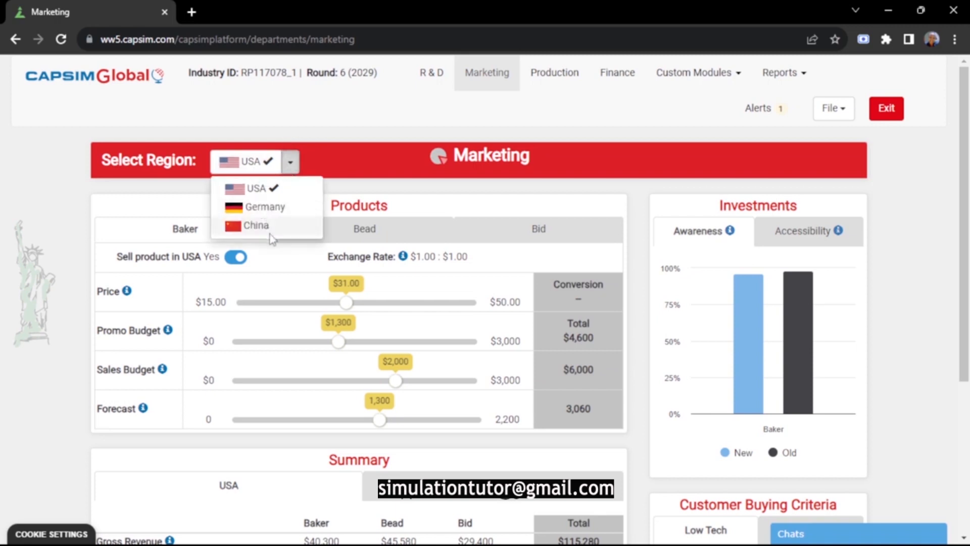
click(242, 131)
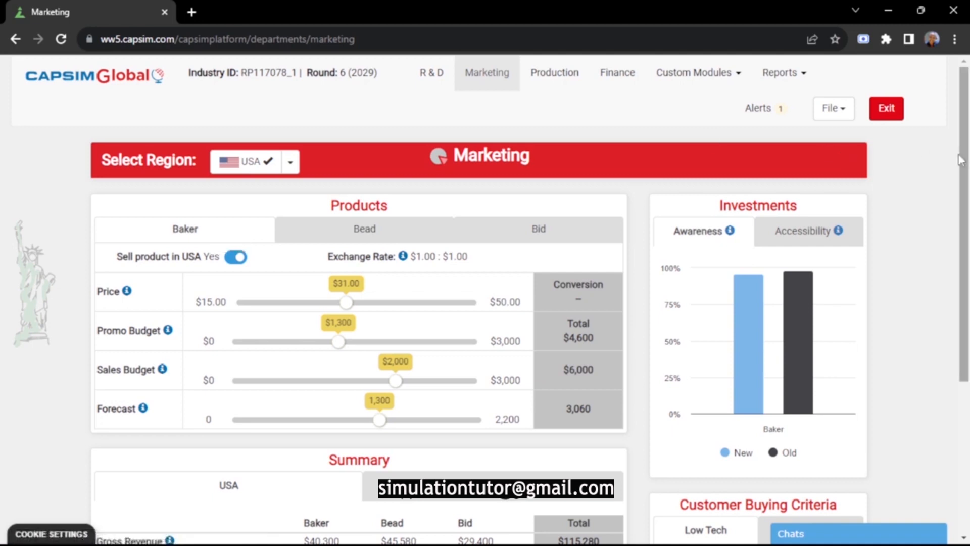
drag(967, 159, 968, 296)
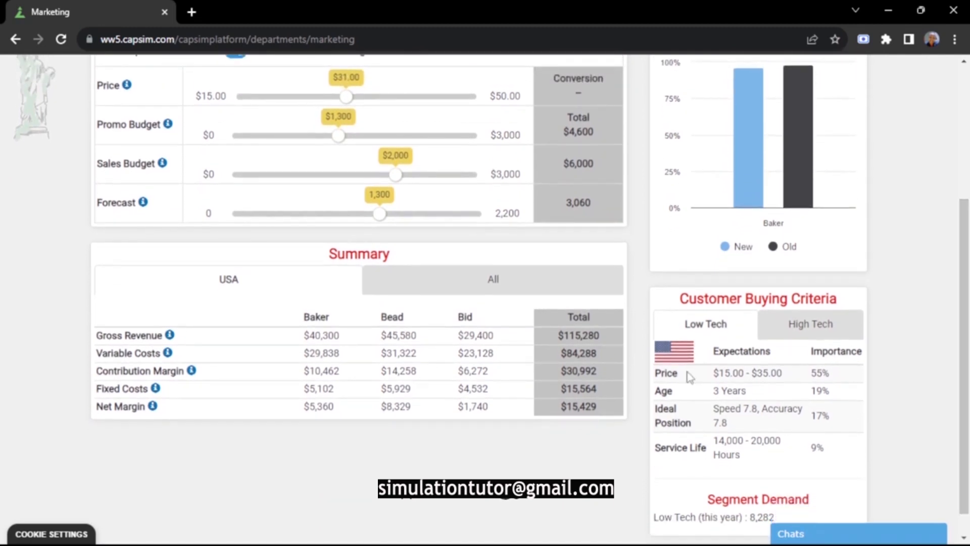
click(719, 327)
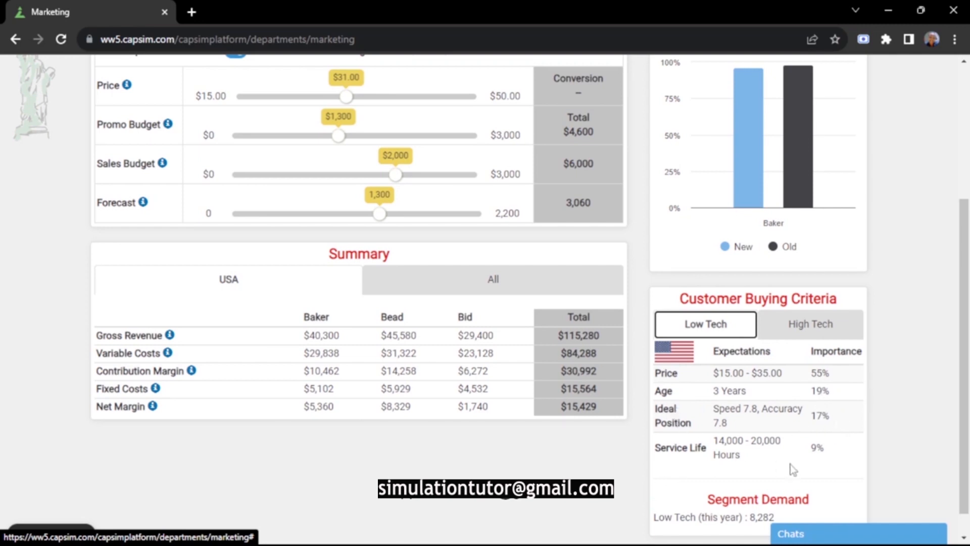
click(823, 330)
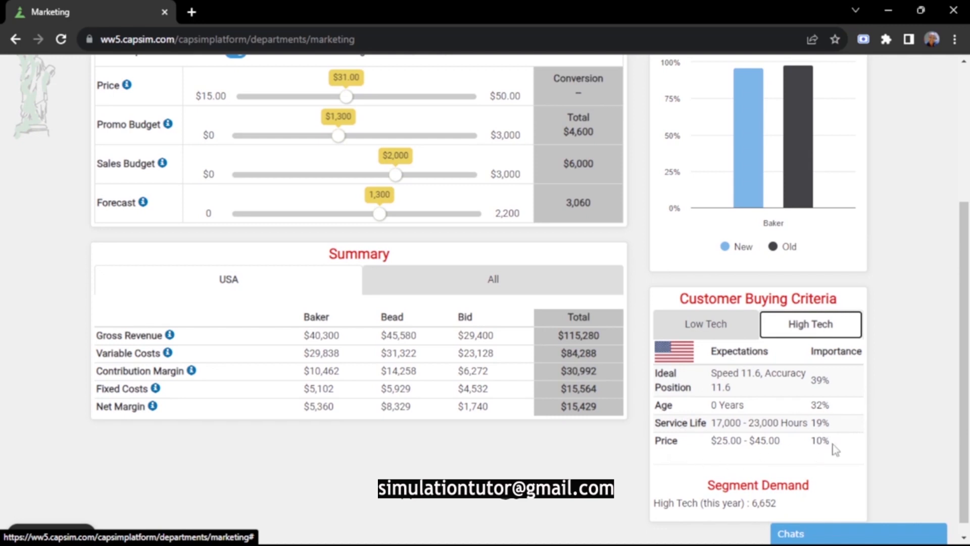
drag(967, 465, 968, 425)
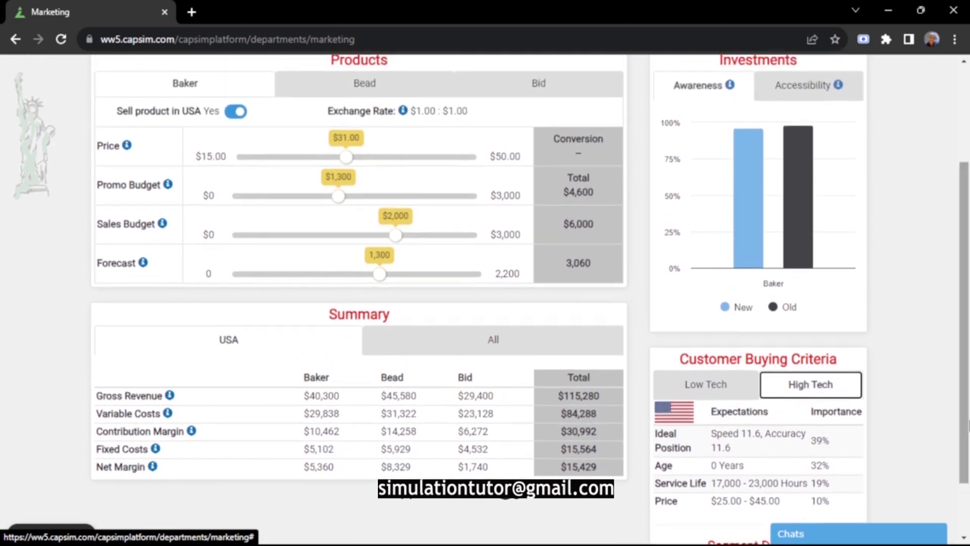
drag(968, 425, 969, 415)
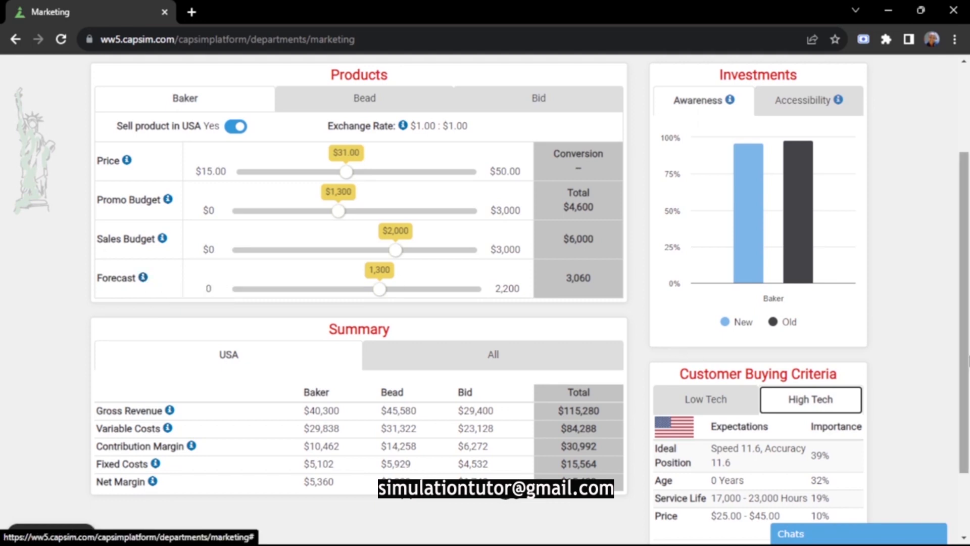
scroll(964, 353, up, 1)
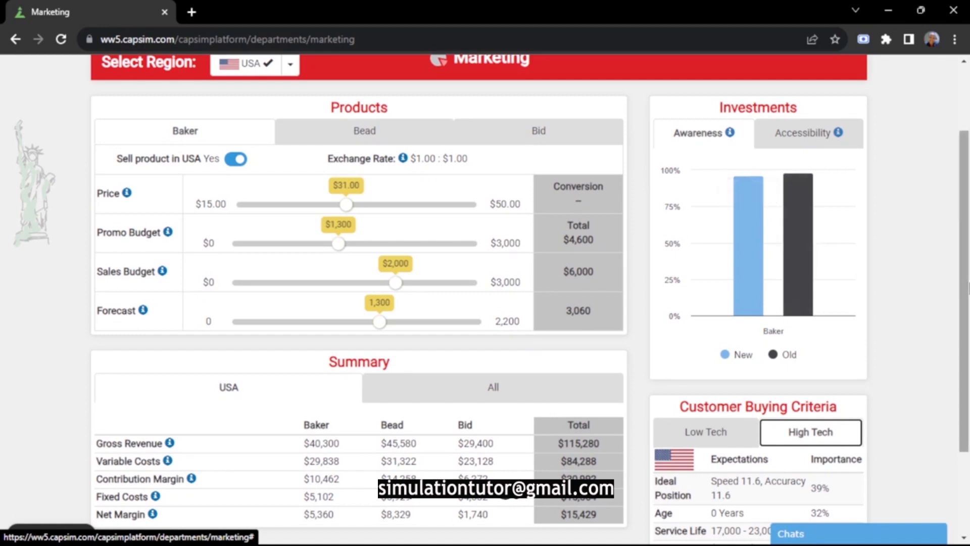
Switch to the report window and examine the sales budget, accessibility, promo budget and awareness columns of the 3.5 Top Products table.
key(alt+Tab)
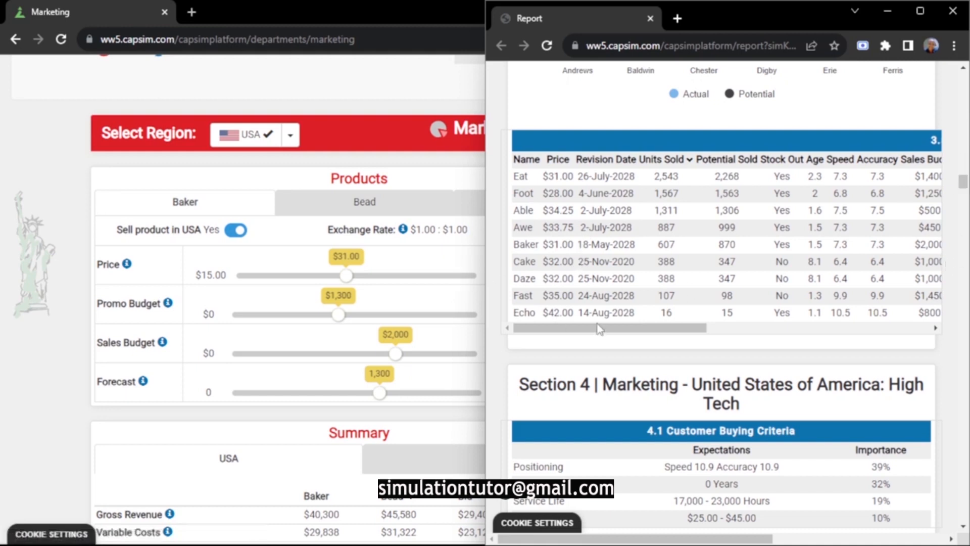
drag(600, 332, 552, 346)
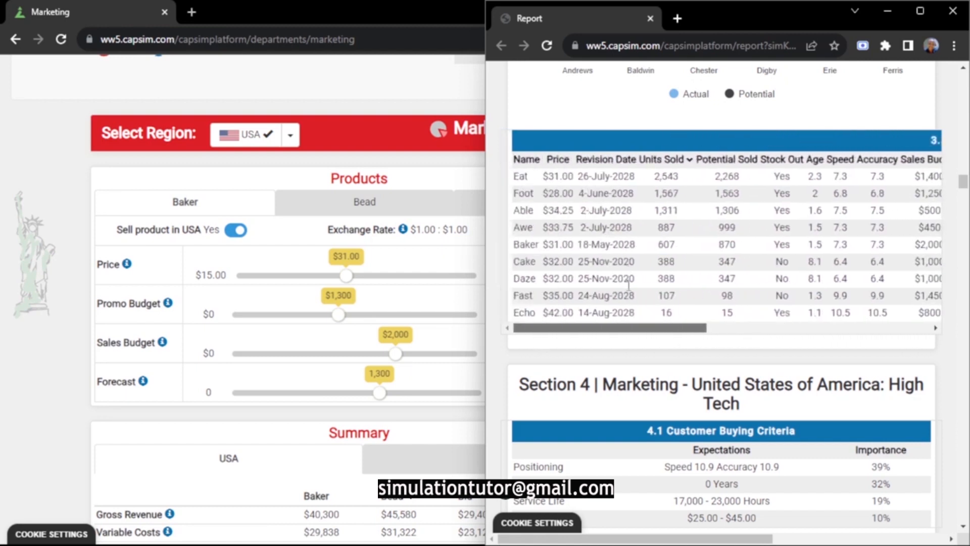
drag(644, 334, 758, 334)
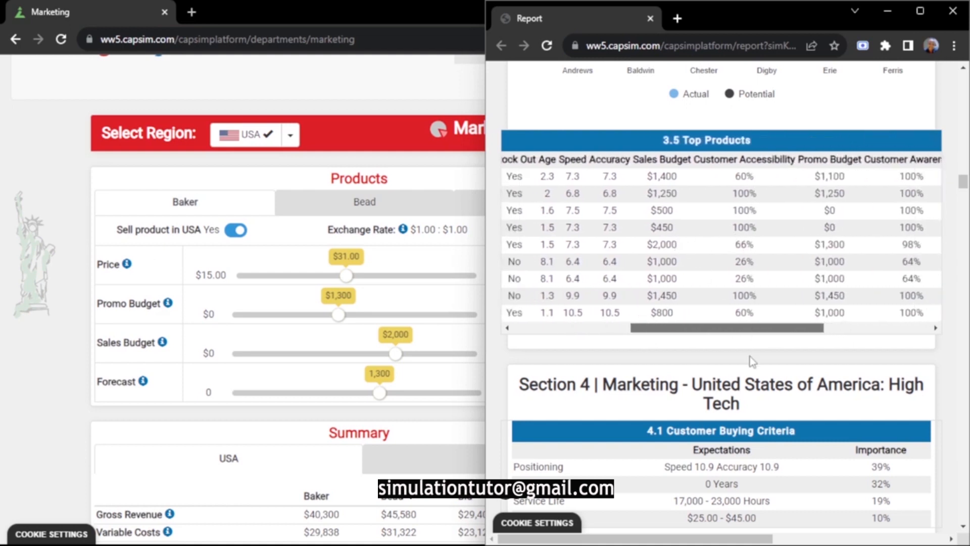
drag(753, 329, 792, 331)
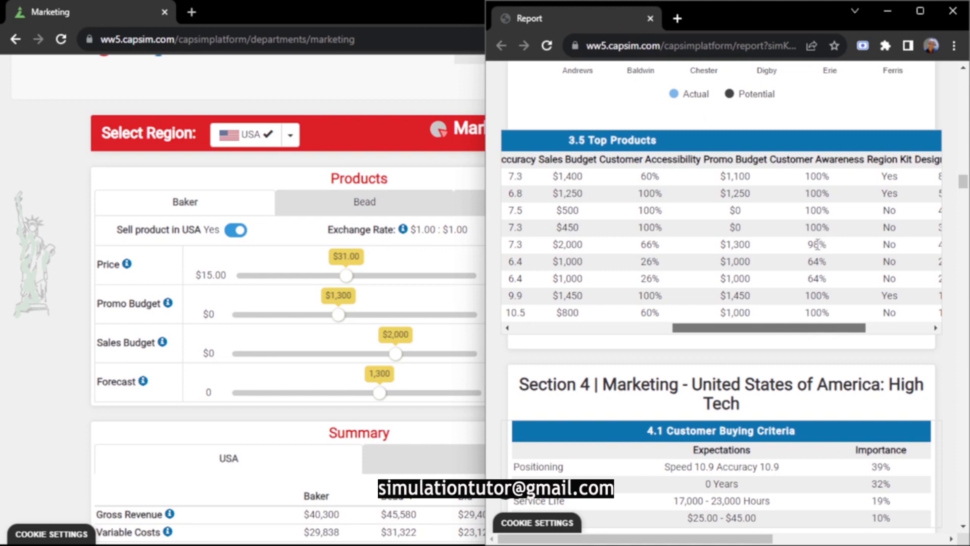
mouse_move(781, 331)
mouse_down()
mouse_move(767, 331)
mouse_move(777, 330)
mouse_up()
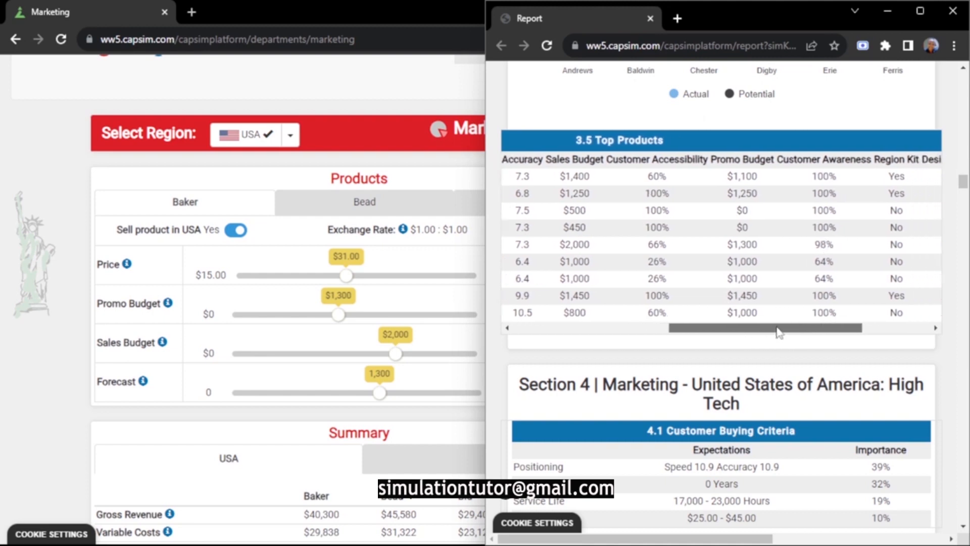
Configure Baker's USA marketing with a $100 promo budget, a $1,000 sales budget and a forecast of 1,650.
click(341, 326)
drag(341, 326, 242, 329)
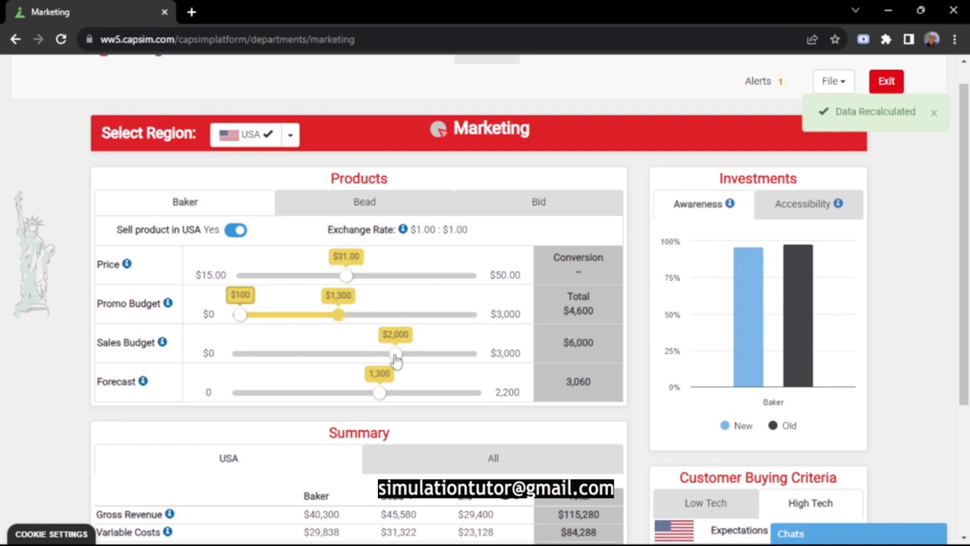
drag(397, 353, 316, 363)
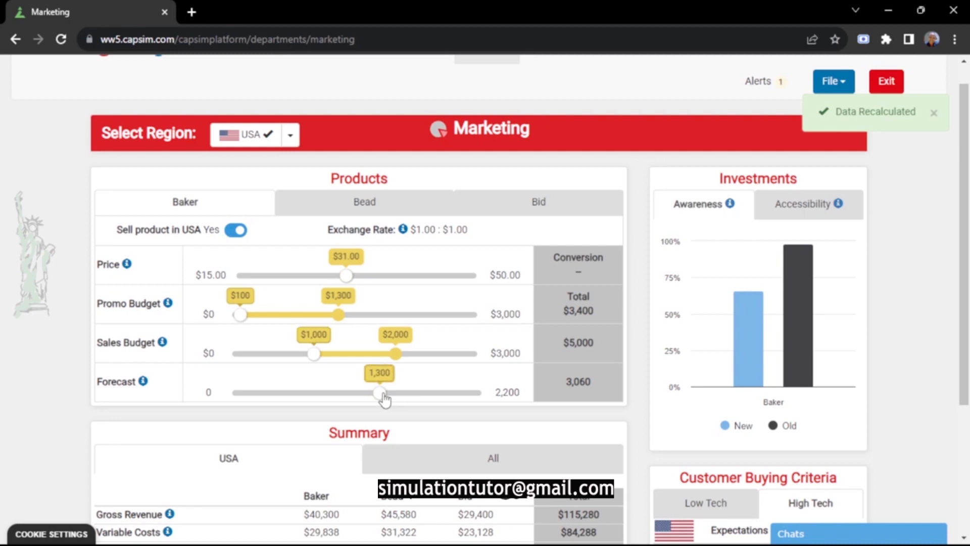
drag(384, 394, 385, 395)
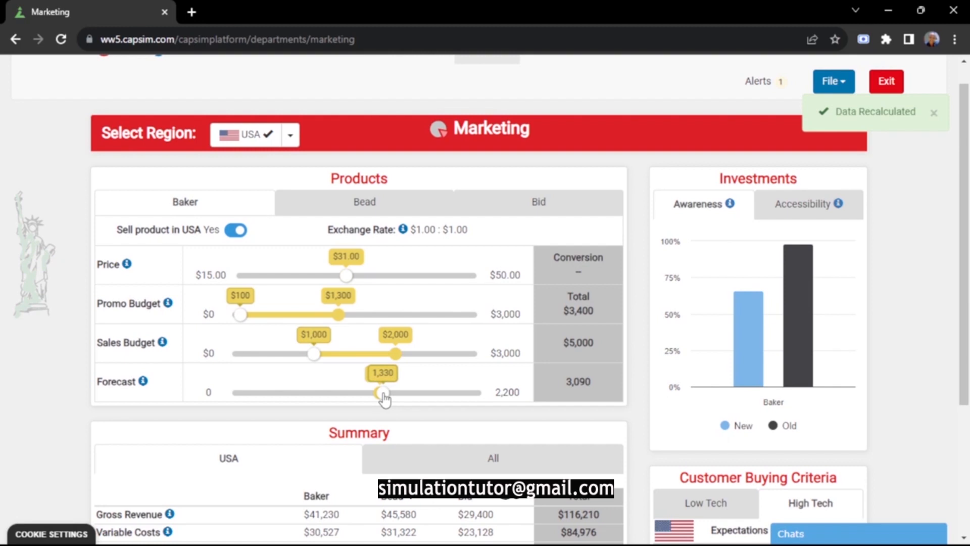
drag(384, 393, 419, 394)
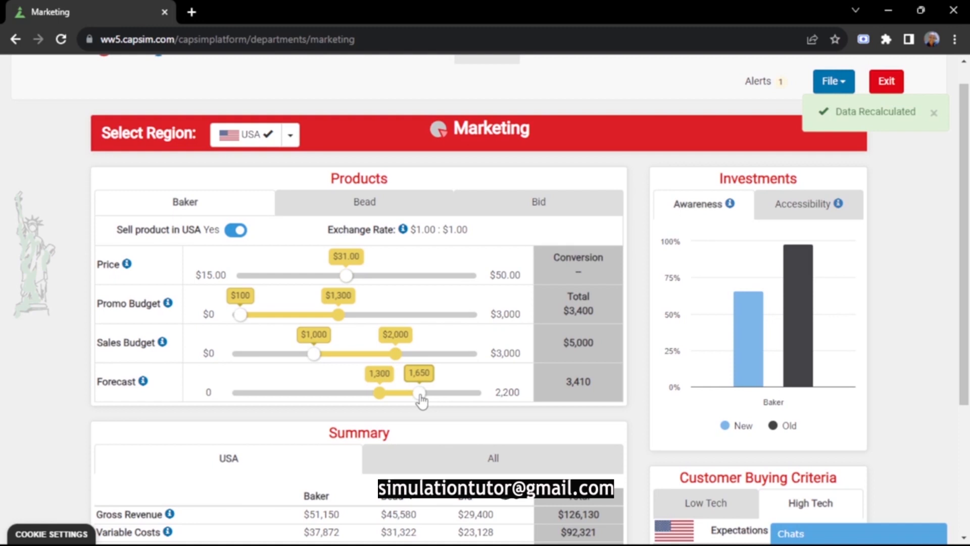
Configure Bead's USA marketing with a $100 promo budget, a $100 sales budget and a forecast of 1,160.
click(330, 217)
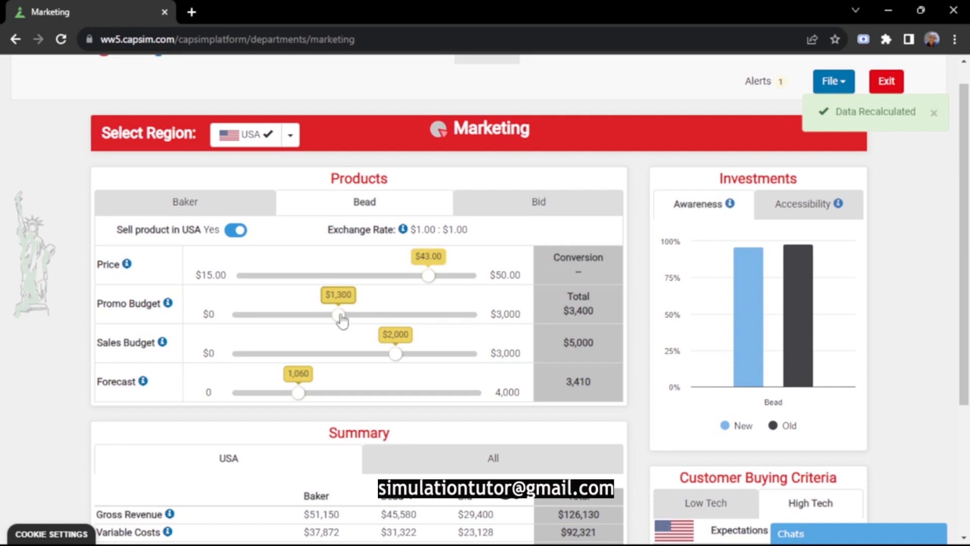
drag(338, 315, 240, 327)
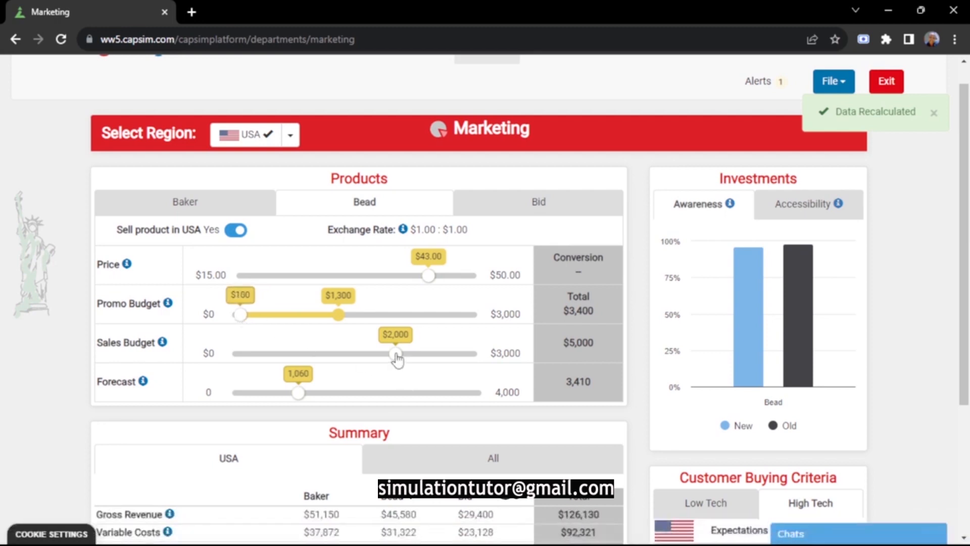
drag(396, 353, 243, 365)
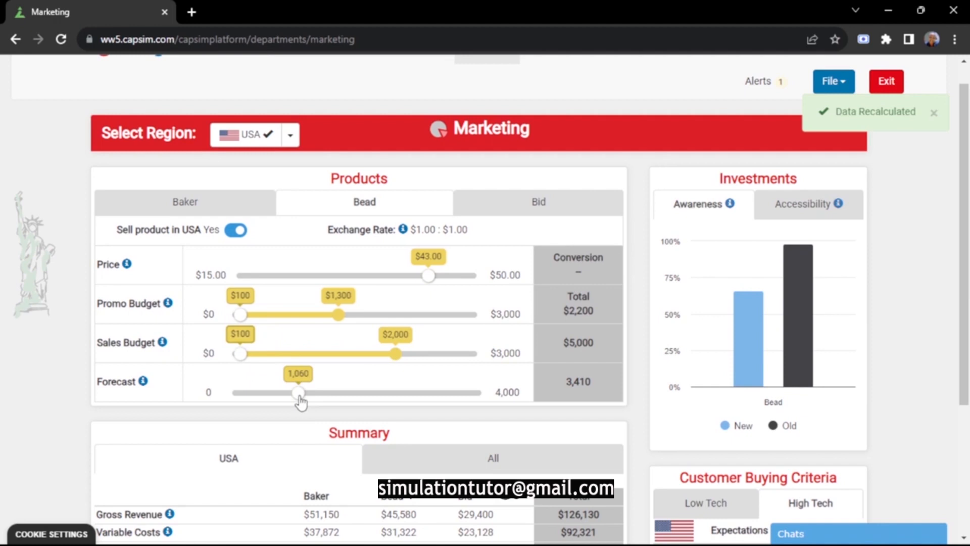
drag(300, 399, 307, 399)
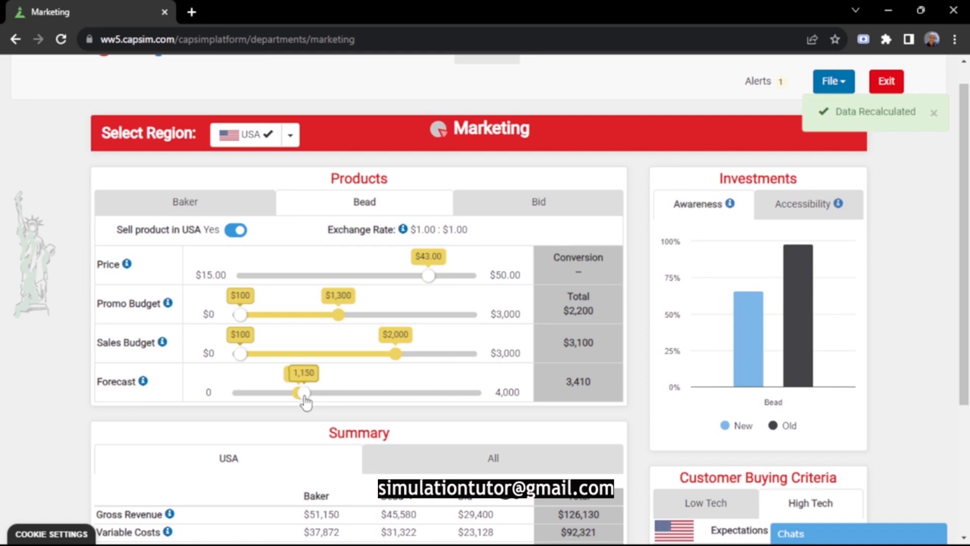
drag(306, 398, 304, 398)
Configure Bid's USA marketing with a $100 promo budget, a $100 sales budget and a forecast of 800.
click(503, 214)
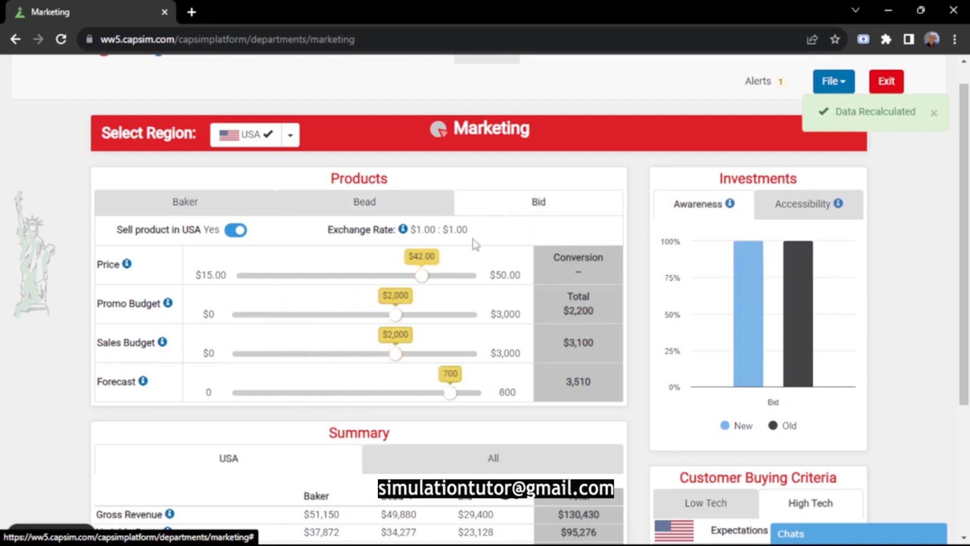
drag(263, 314, 241, 317)
drag(394, 360, 241, 369)
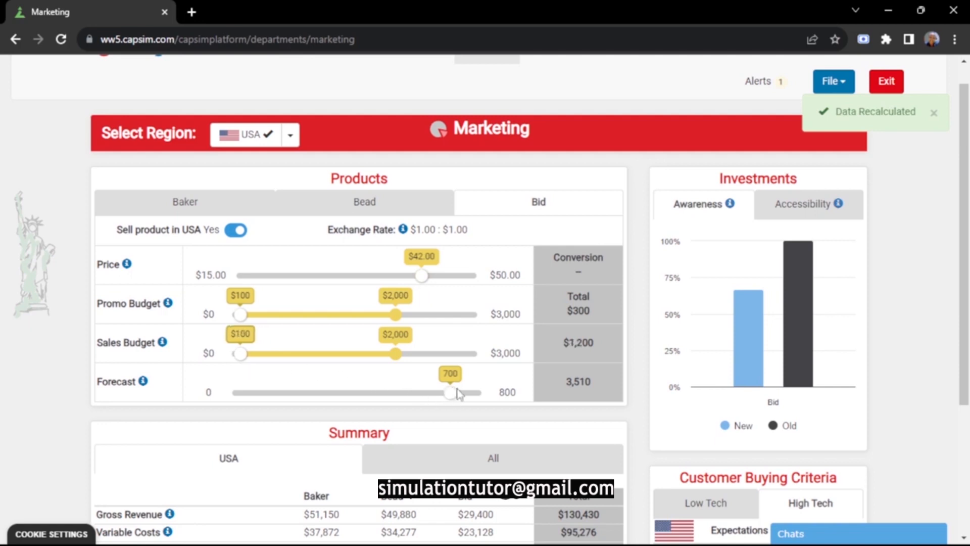
drag(451, 399, 480, 402)
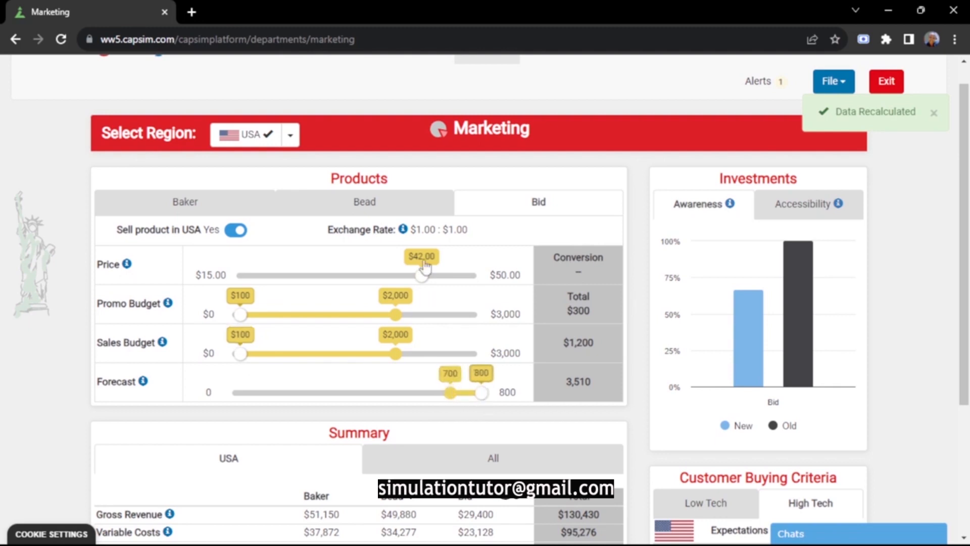
Change the marketing region to Germany and set both Baker's promo budget and its sales budget to $100.
click(212, 205)
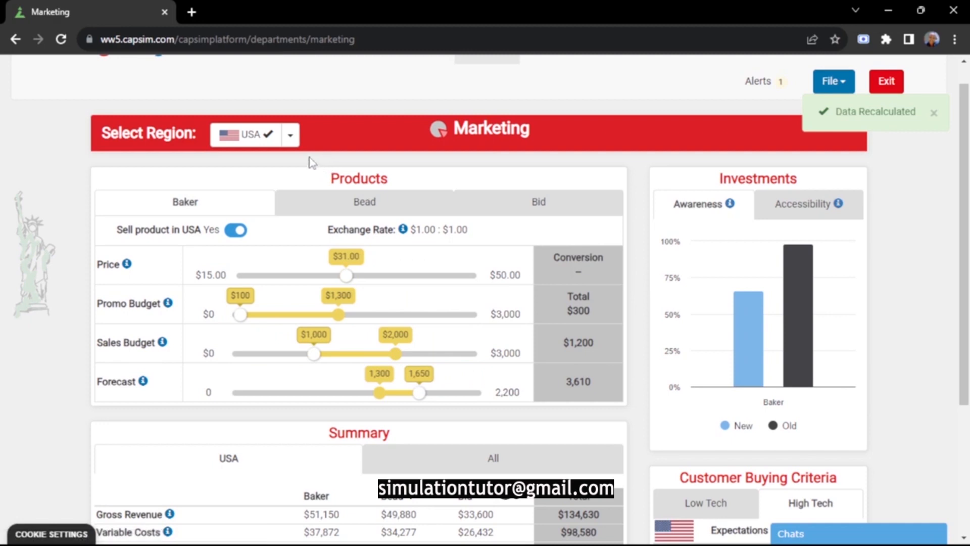
click(292, 144)
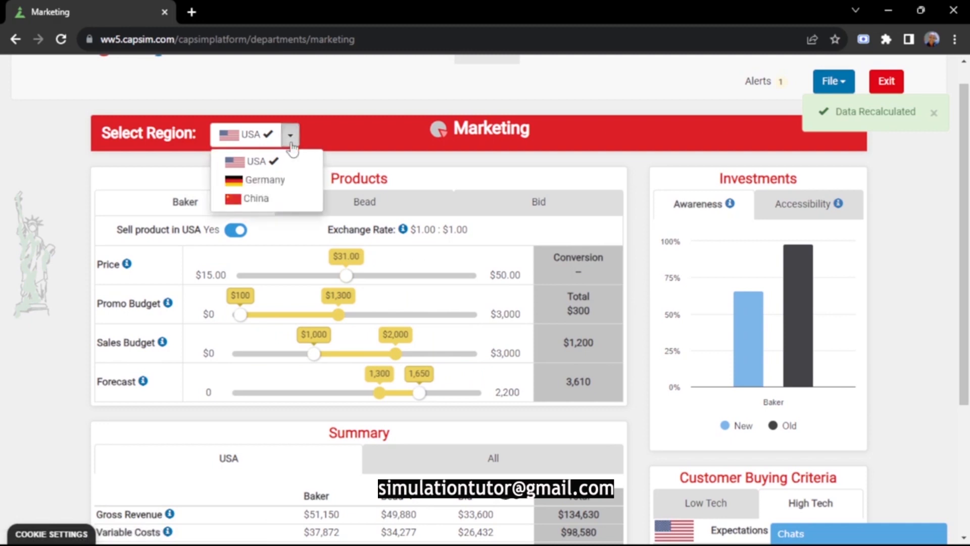
click(272, 181)
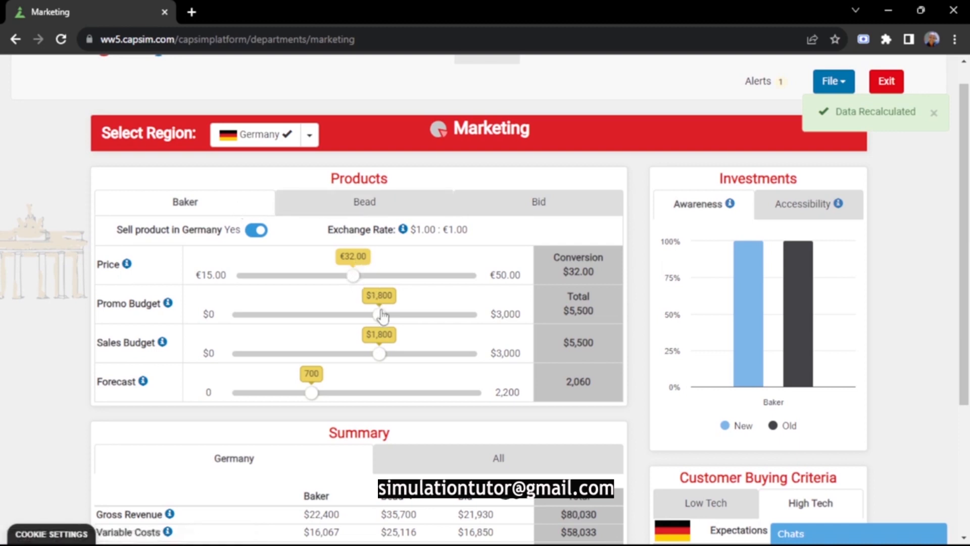
drag(378, 318, 241, 327)
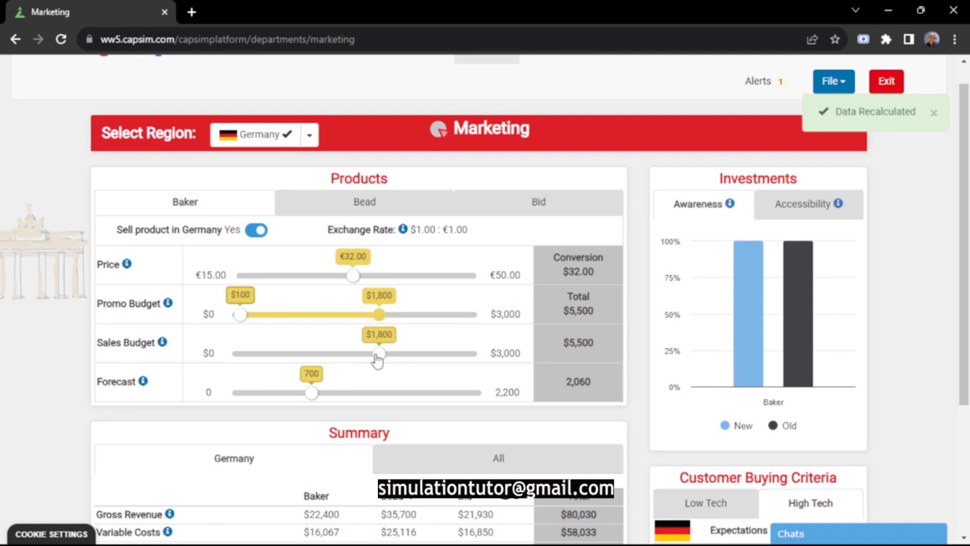
drag(377, 356, 242, 356)
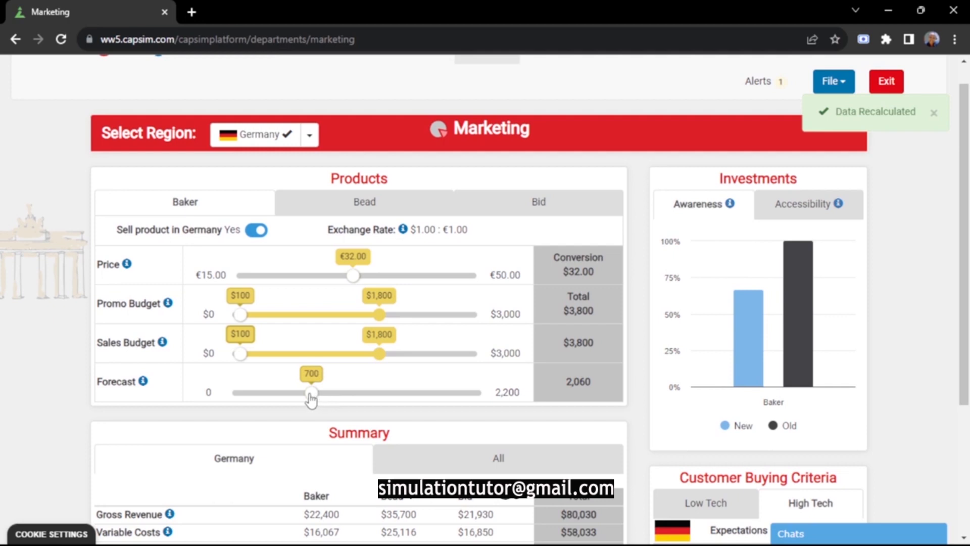
Set Bead's Germany promo budget to $100 and its sales budget to $500.
click(323, 207)
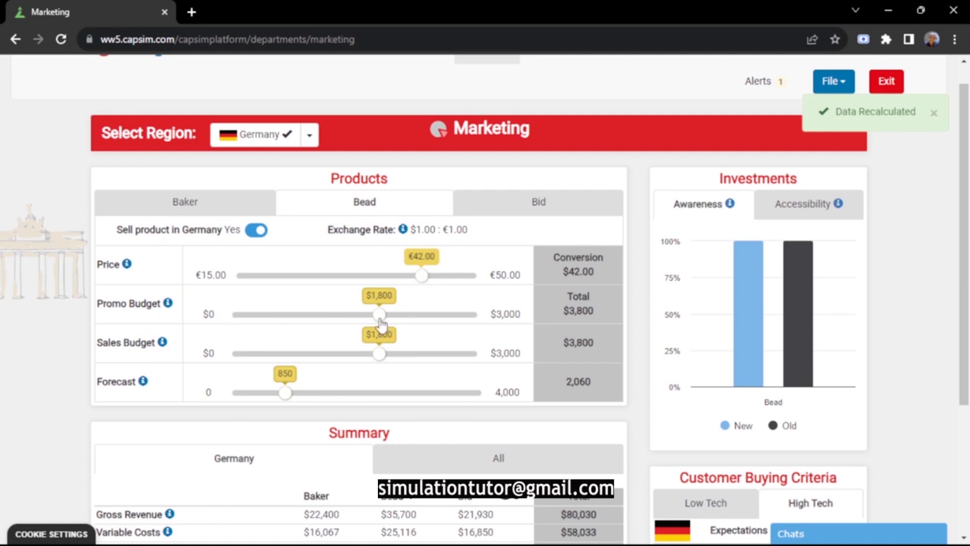
drag(379, 318, 241, 326)
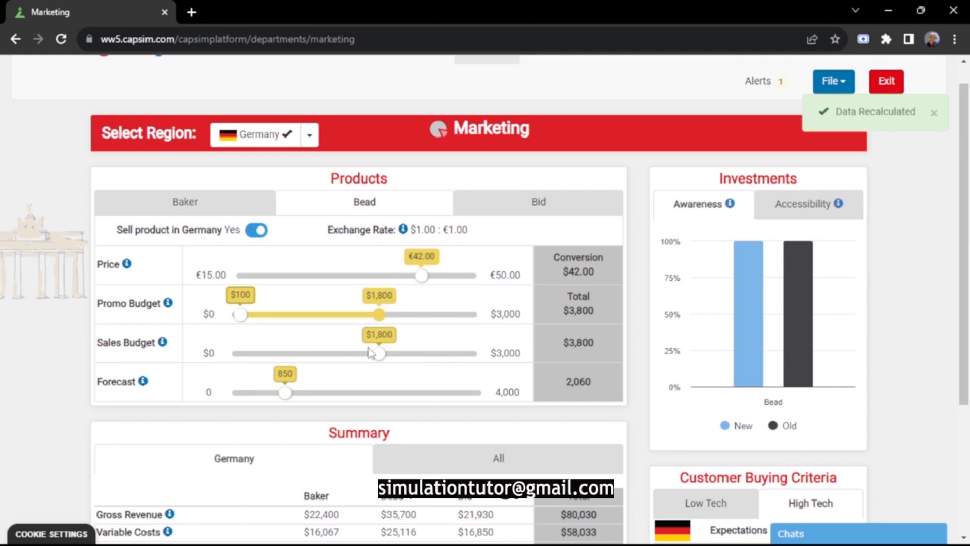
drag(382, 359, 276, 356)
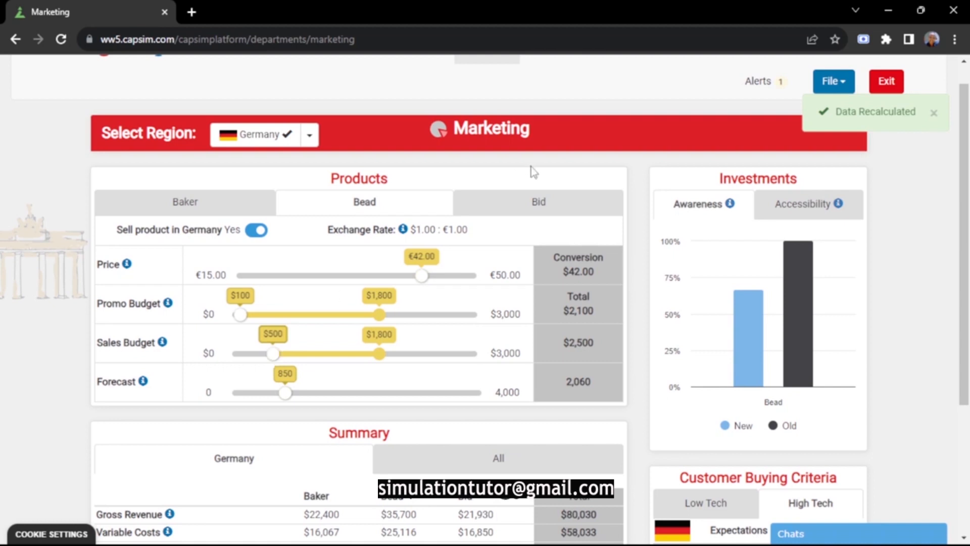
Configure Bid's Germany marketing with a price of €44.00, a $100 promo budget and a $500 sales budget.
click(500, 209)
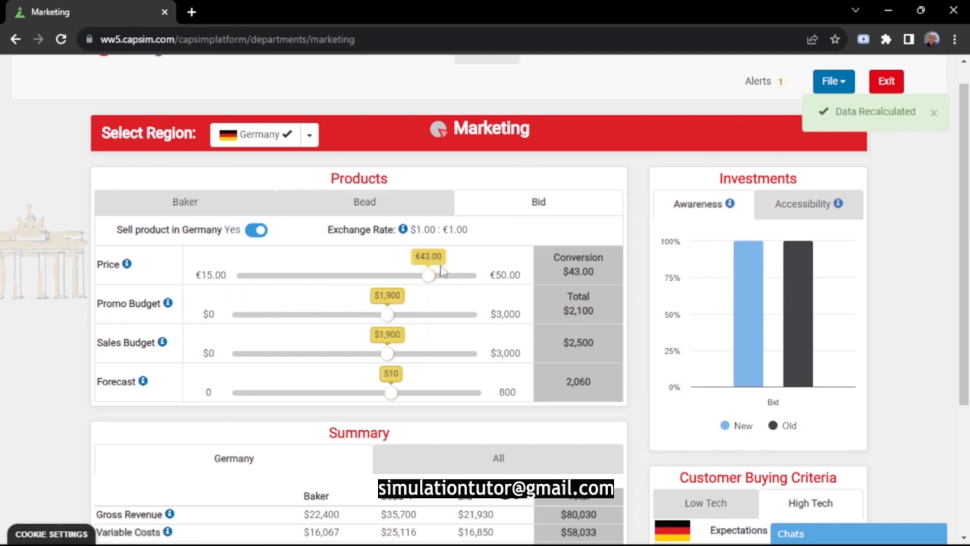
drag(430, 282, 438, 284)
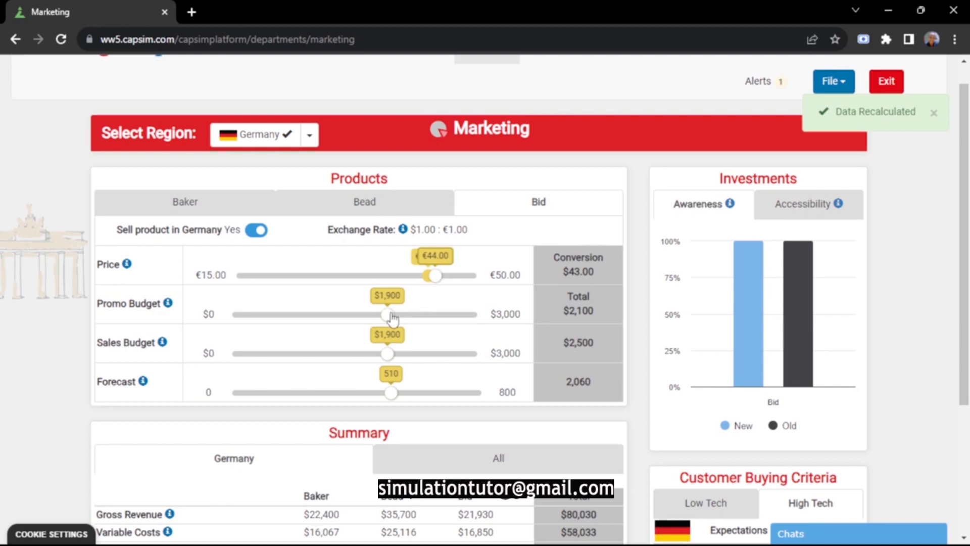
drag(387, 316, 242, 324)
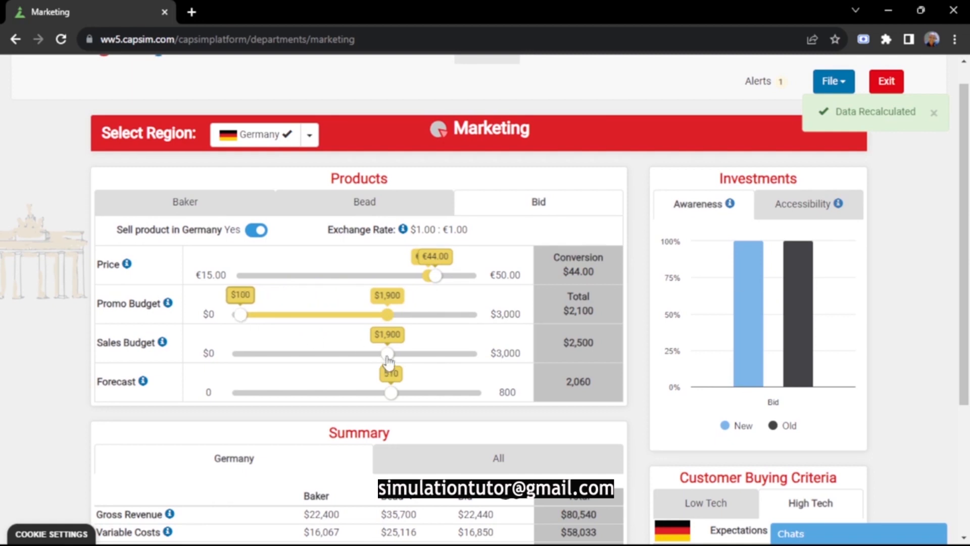
drag(388, 357, 273, 369)
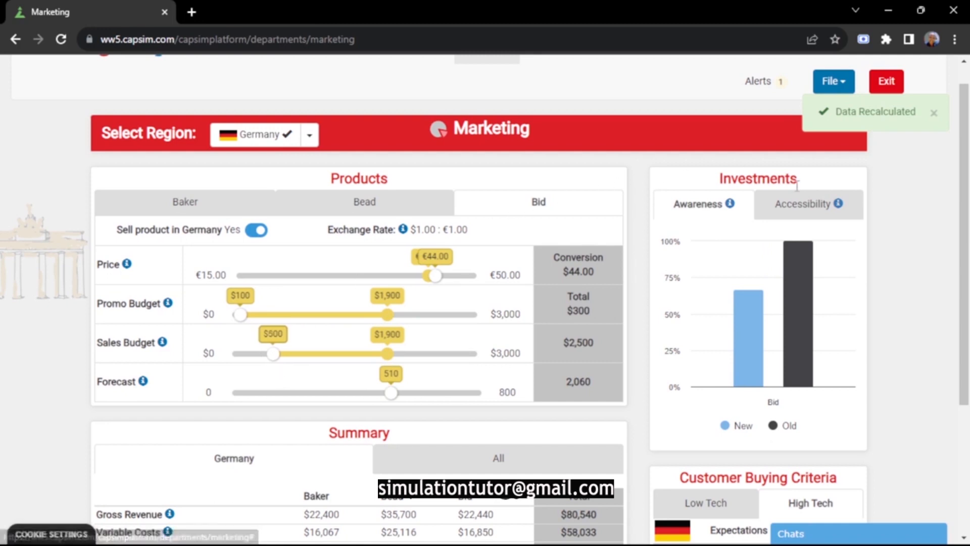
Open Production and examine Baker's regional orders, forecasts, supply shortfalls and plant utilization.
drag(965, 192, 964, 183)
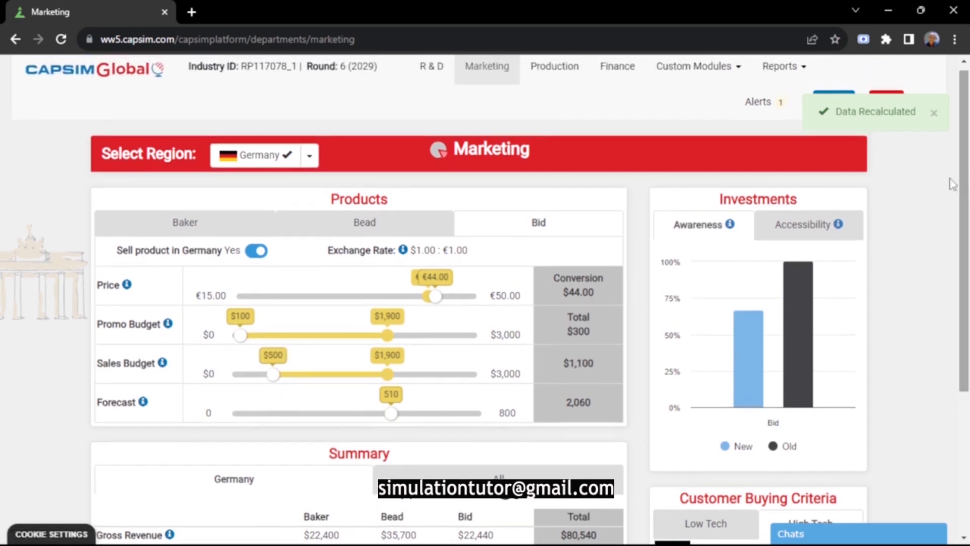
click(563, 70)
drag(967, 156, 969, 169)
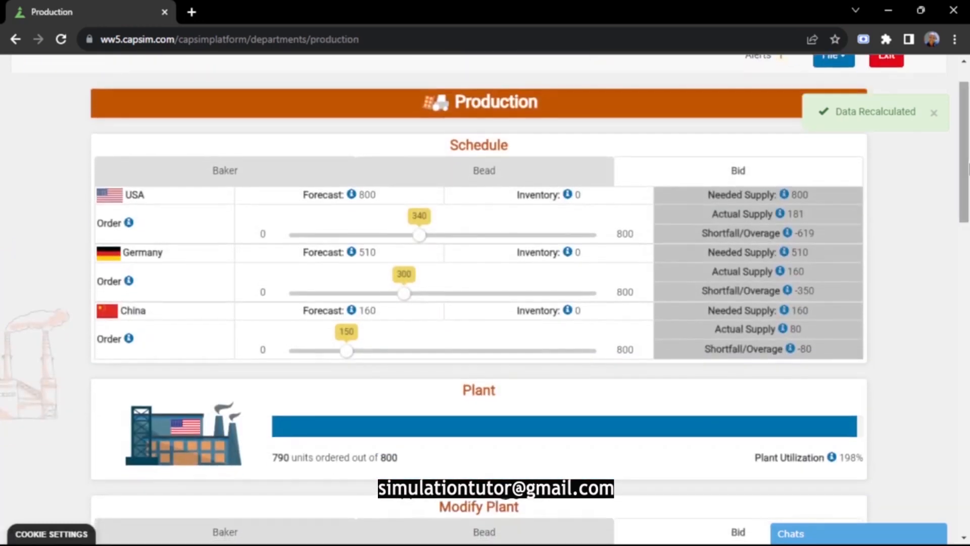
click(283, 183)
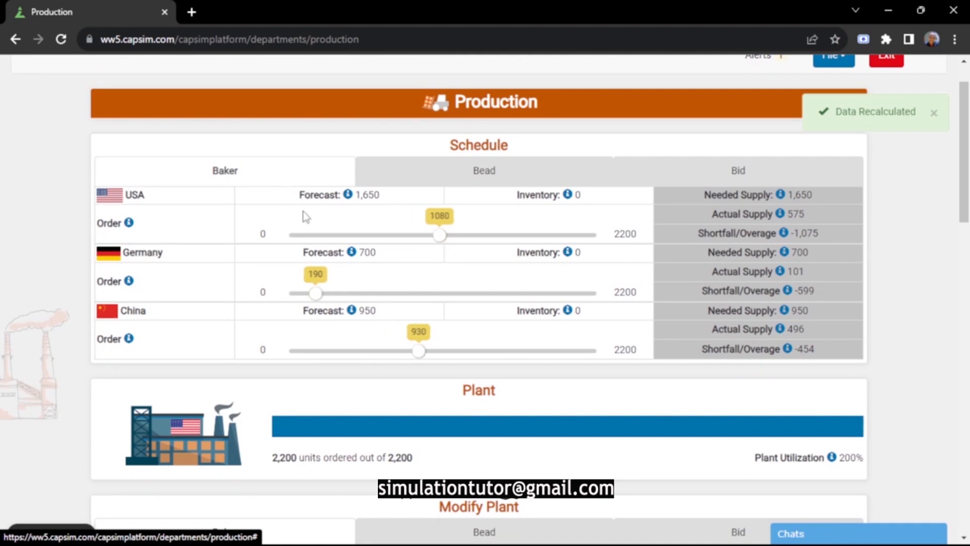
mouse_move(967, 182)
mouse_down()
mouse_move(968, 213)
mouse_move(968, 190)
mouse_up()
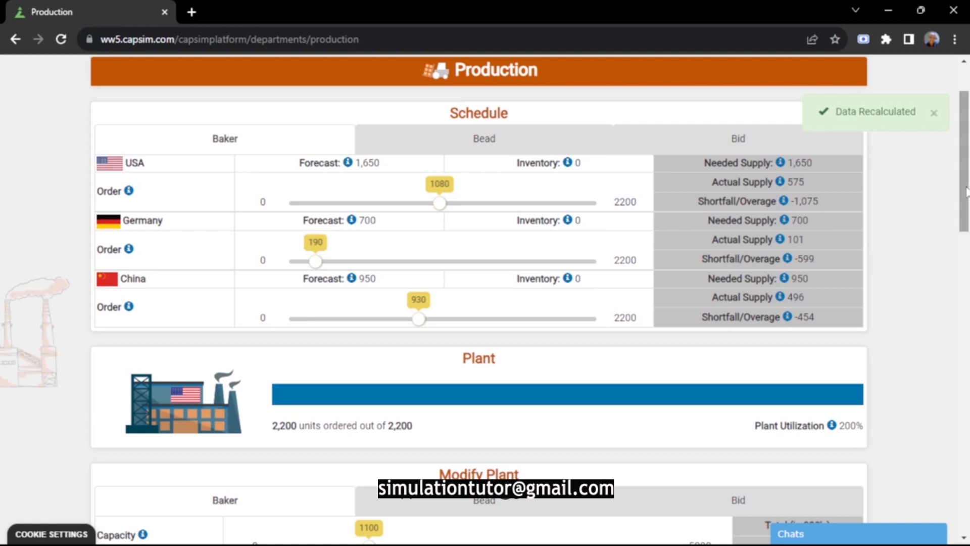
mouse_move(965, 195)
mouse_down()
mouse_move(965, 178)
mouse_move(966, 190)
mouse_up()
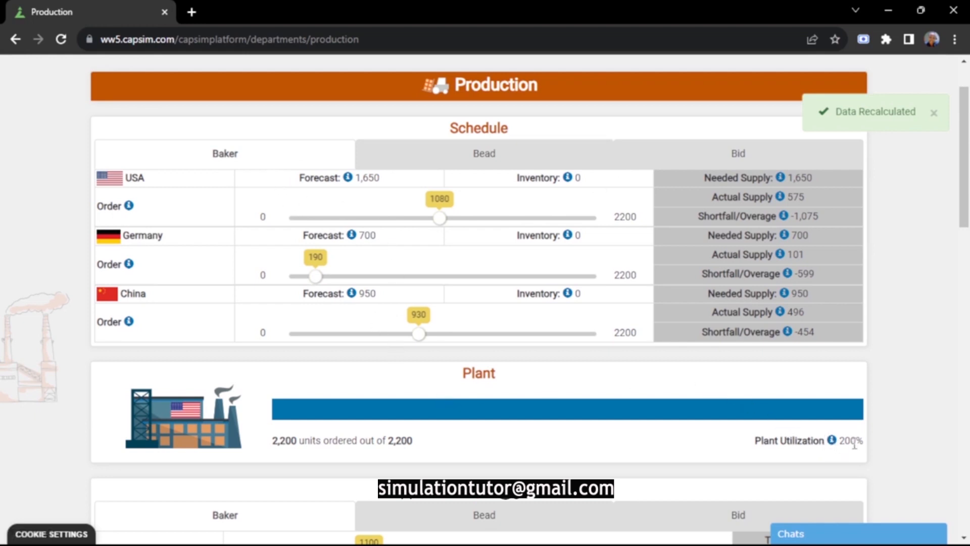
drag(845, 442, 858, 443)
click(855, 438)
drag(860, 440, 843, 444)
click(848, 462)
Set Bead's USA production order to 2110 and compare its needed supply with its actual supply.
click(416, 163)
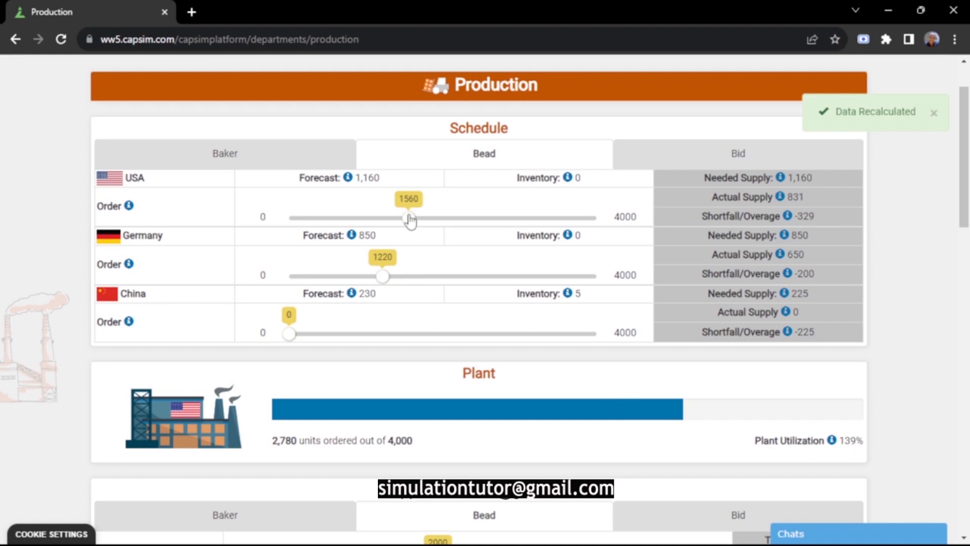
drag(411, 221, 452, 225)
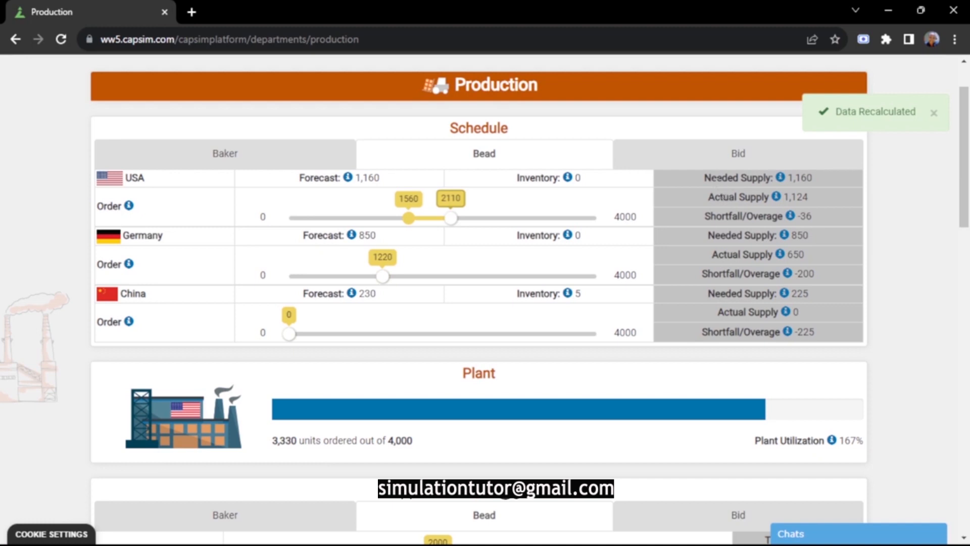
drag(705, 178, 825, 180)
drag(707, 197, 831, 206)
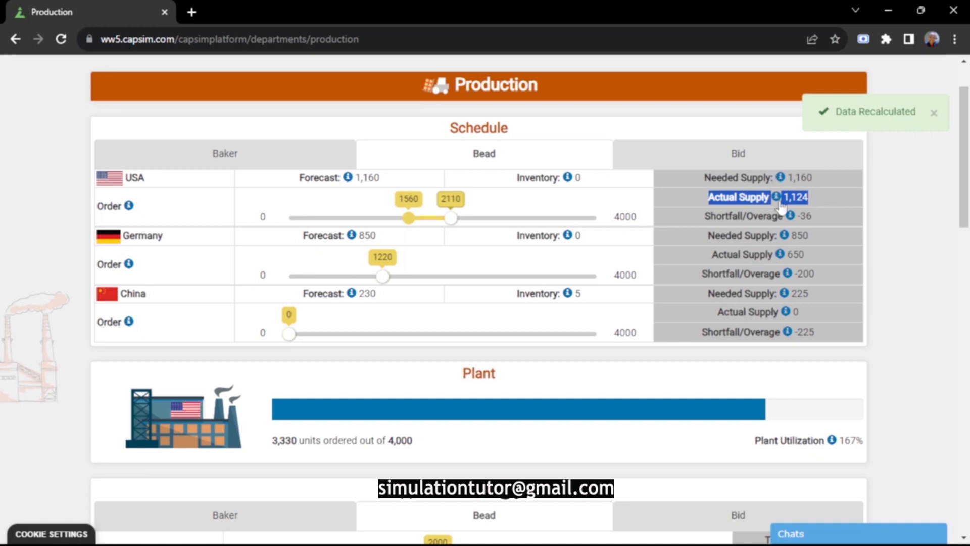
click(696, 203)
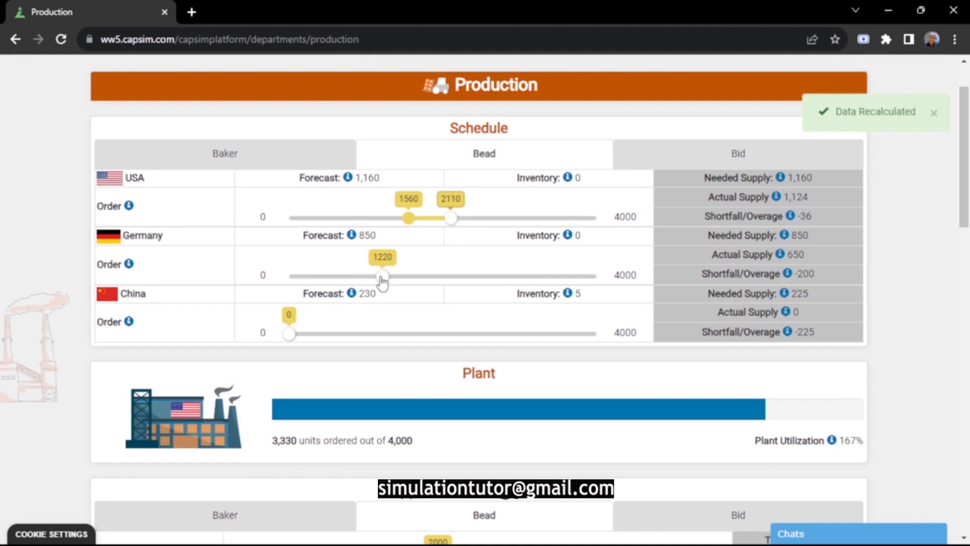
Set Bead's Germany production order to 1370 and its China order to about 530, checking the plant utilization.
mouse_move(382, 276)
mouse_down()
mouse_move(457, 287)
mouse_move(397, 285)
mouse_up()
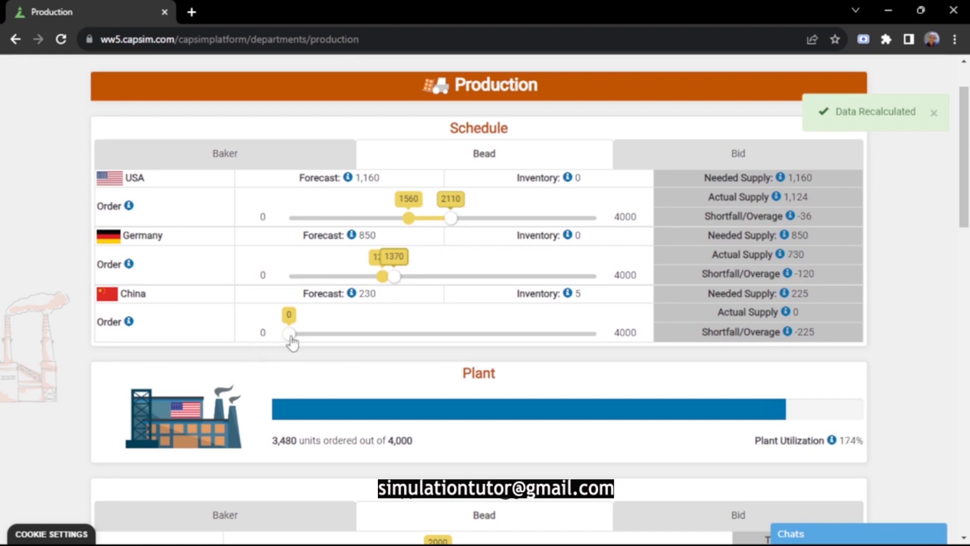
drag(289, 338, 336, 342)
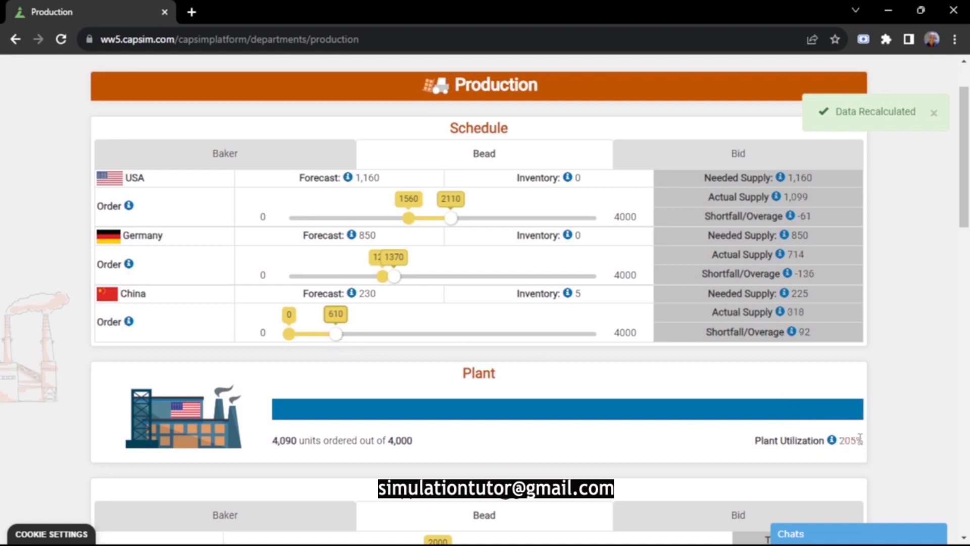
drag(861, 439, 845, 454)
drag(336, 340, 332, 344)
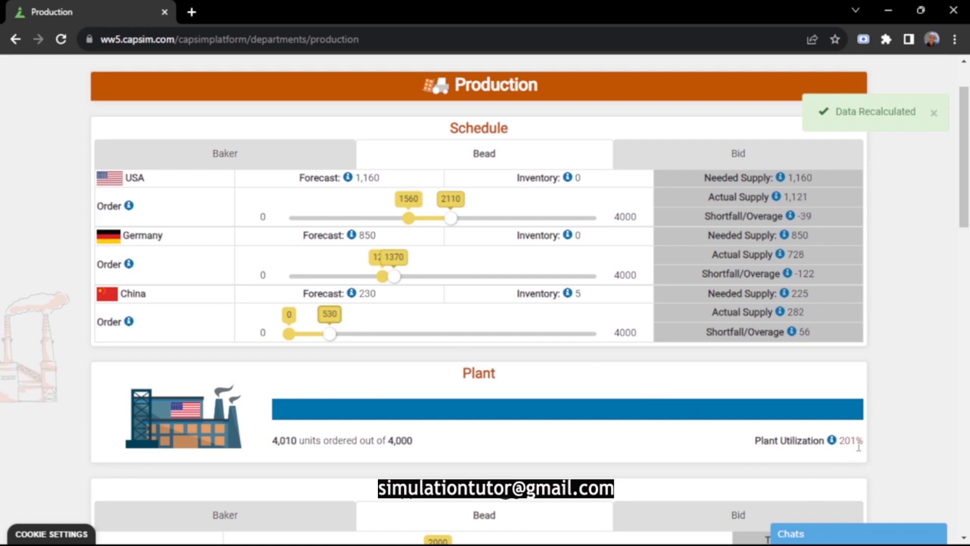
click(326, 334)
drag(328, 336, 330, 336)
Set Bid's China production order to 160.
click(670, 158)
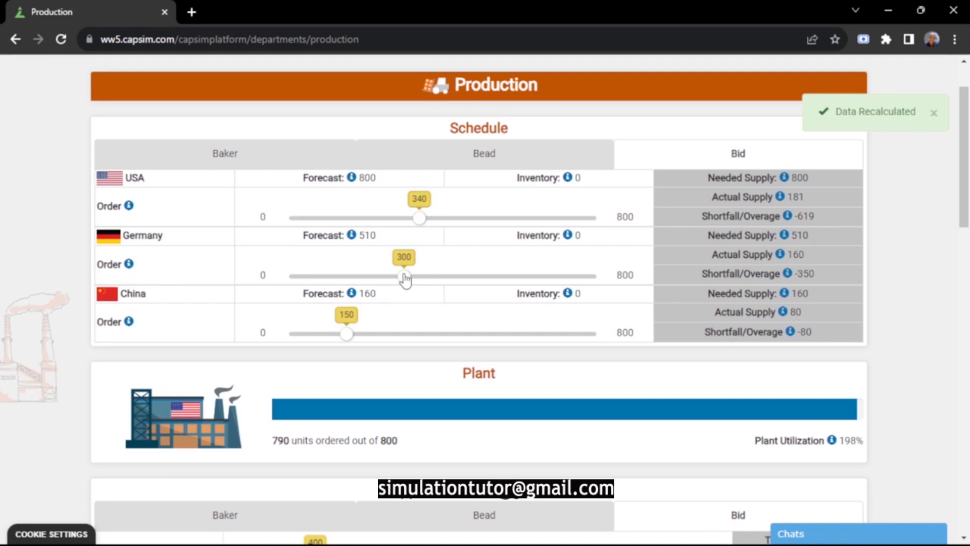
click(352, 339)
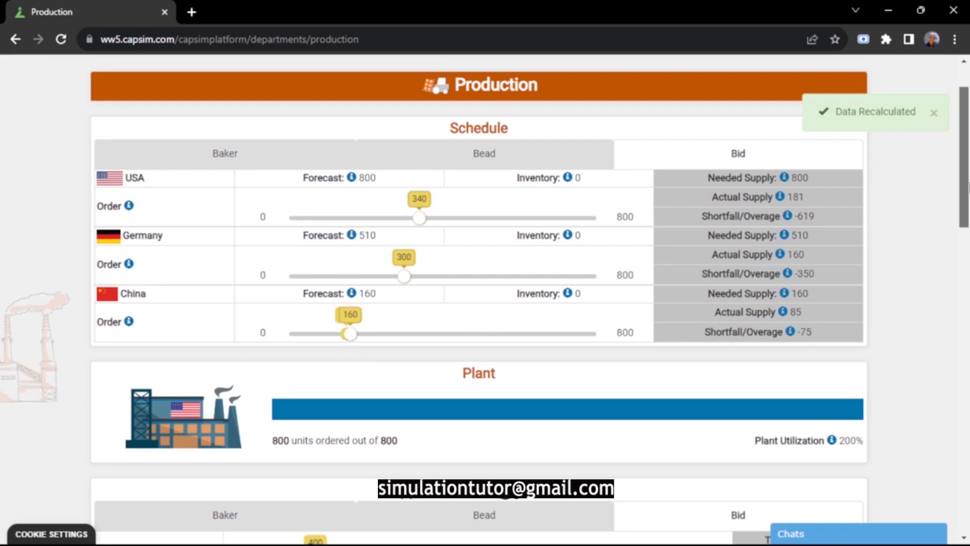
Test Baker's plant capacity at 1150 and its automation at 3.9 against the investment limit, resetting them to 1100 and 3.8.
scroll(967, 187, down, 4)
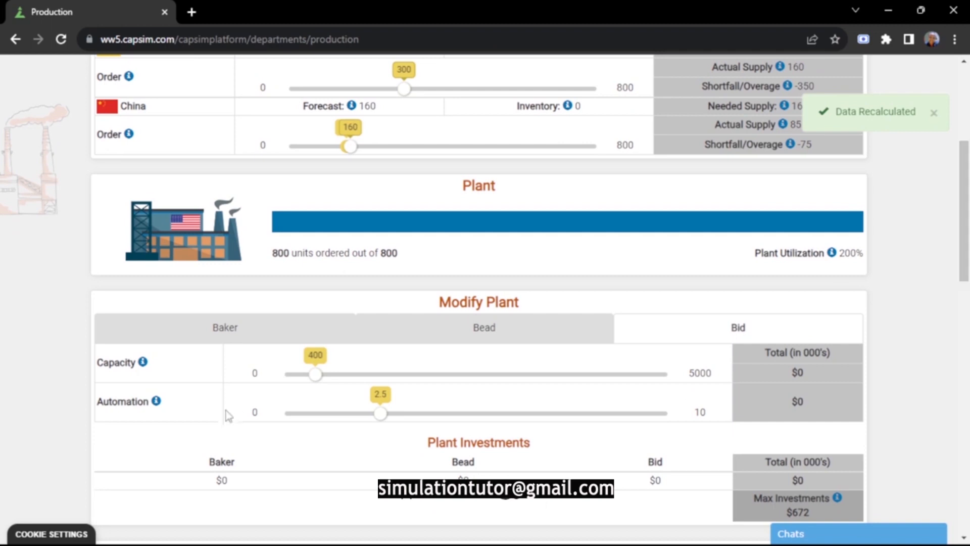
click(242, 344)
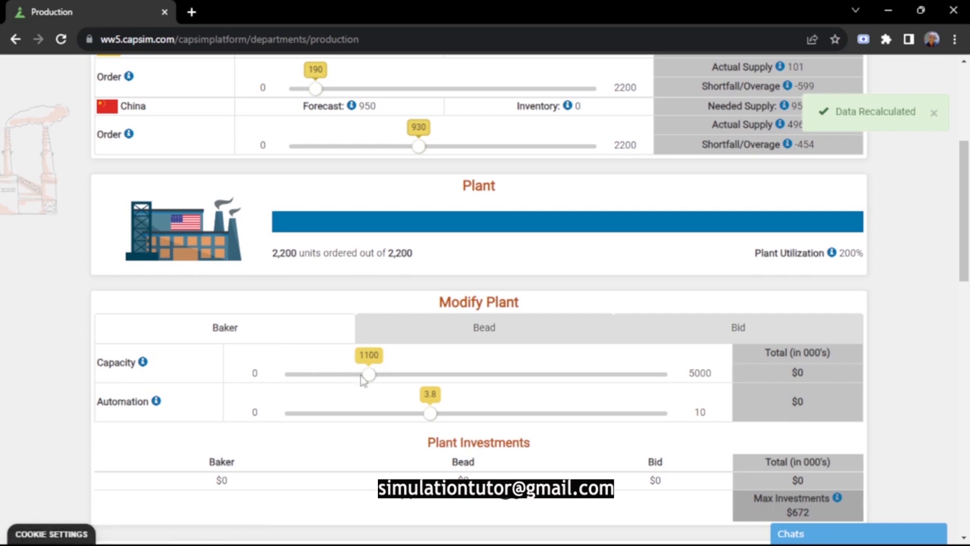
scroll(964, 217, down, 1)
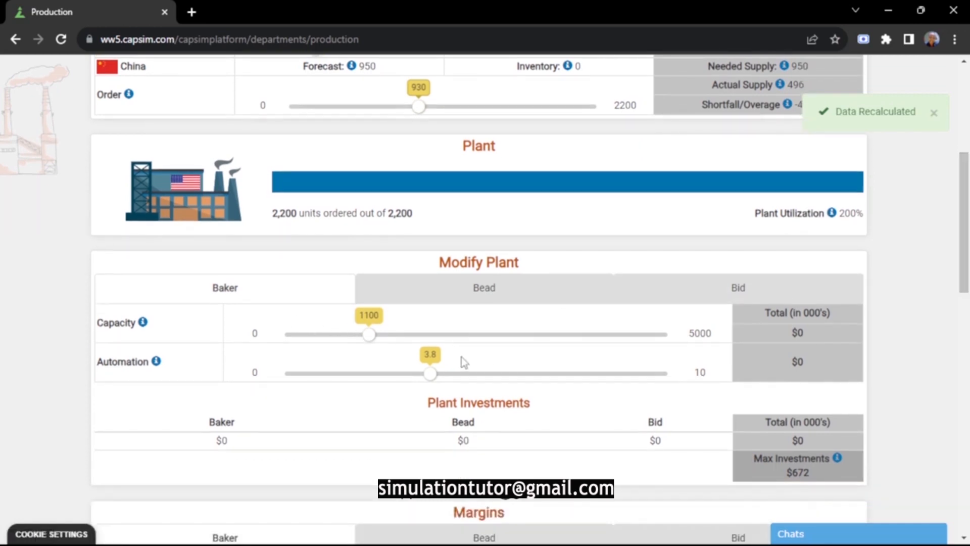
drag(372, 338, 374, 340)
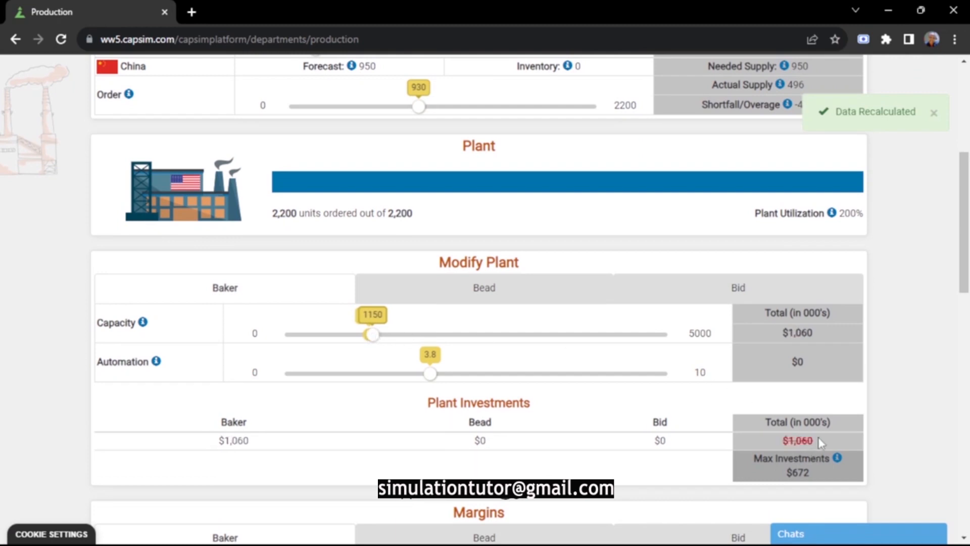
drag(817, 439, 779, 442)
click(779, 443)
drag(373, 337, 370, 340)
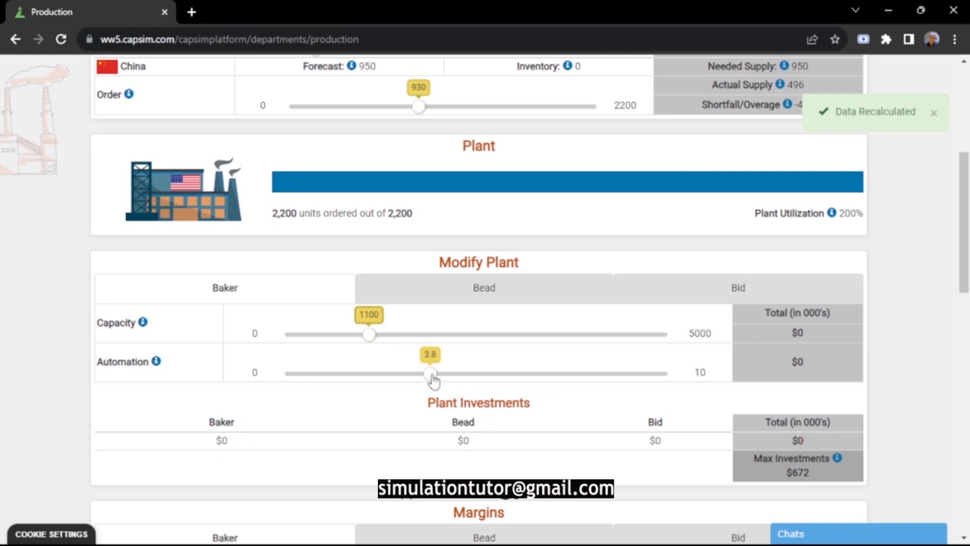
drag(432, 375, 435, 375)
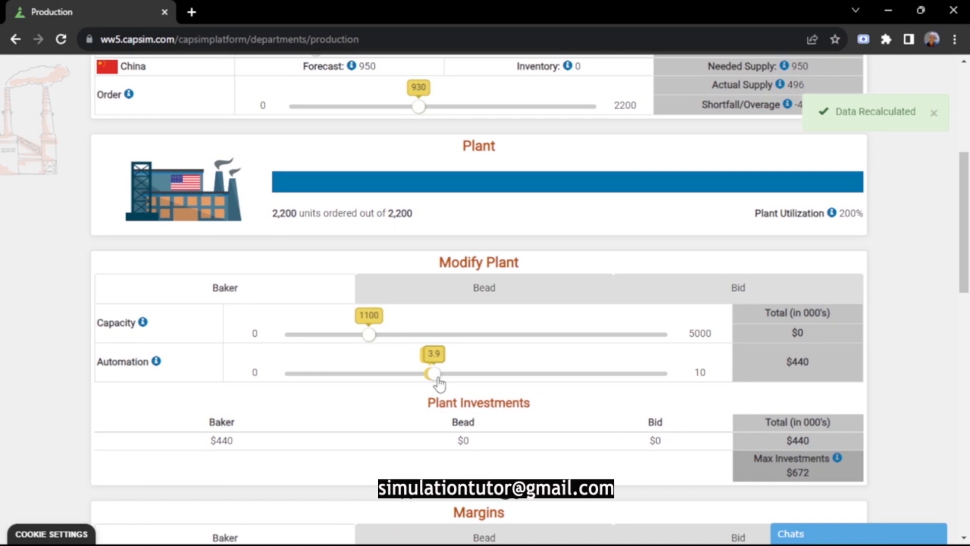
drag(439, 384, 432, 386)
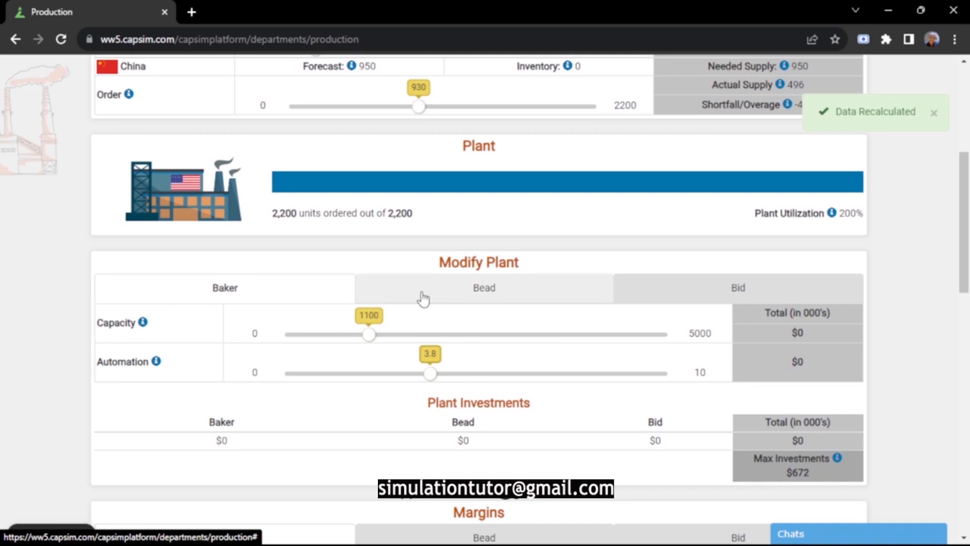
Compare the plant capacity and automation settings of Bead and Bid.
click(394, 294)
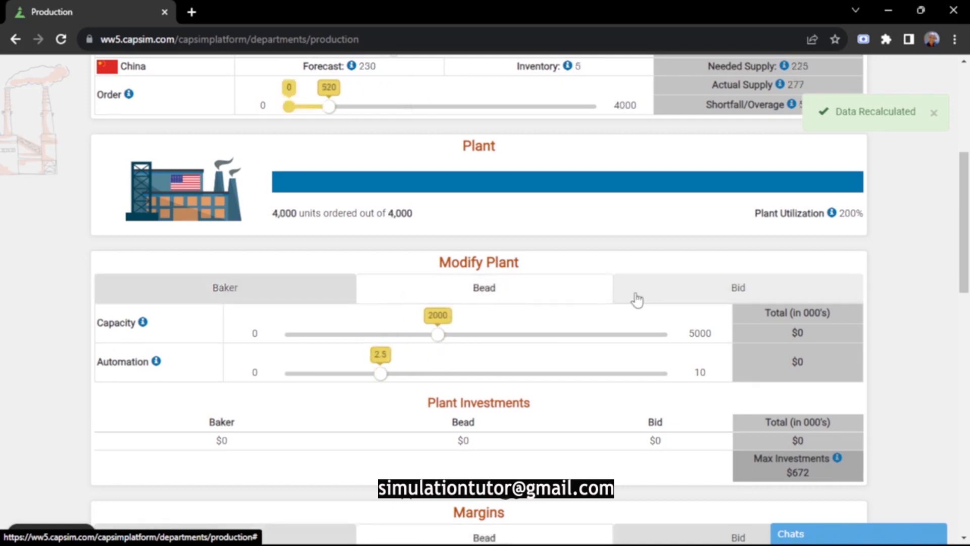
click(655, 298)
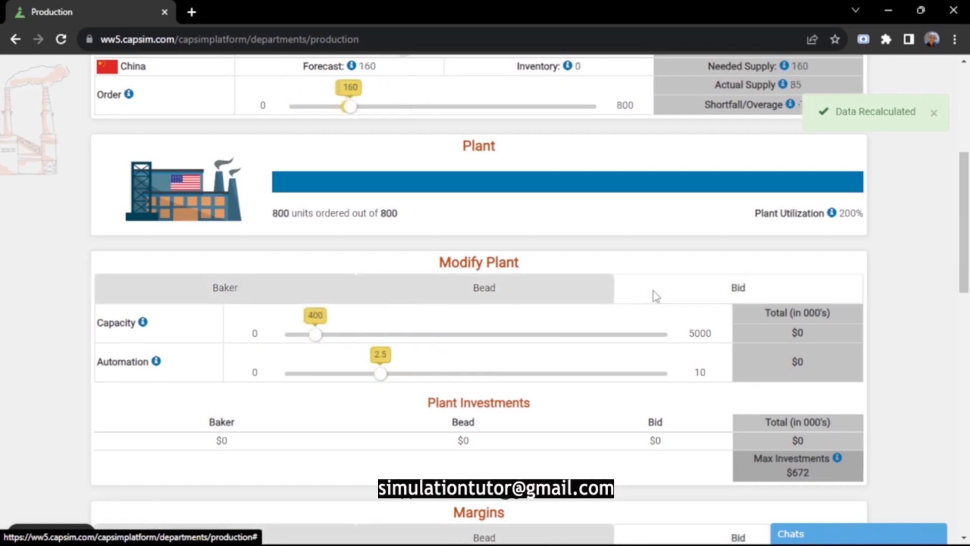
click(507, 295)
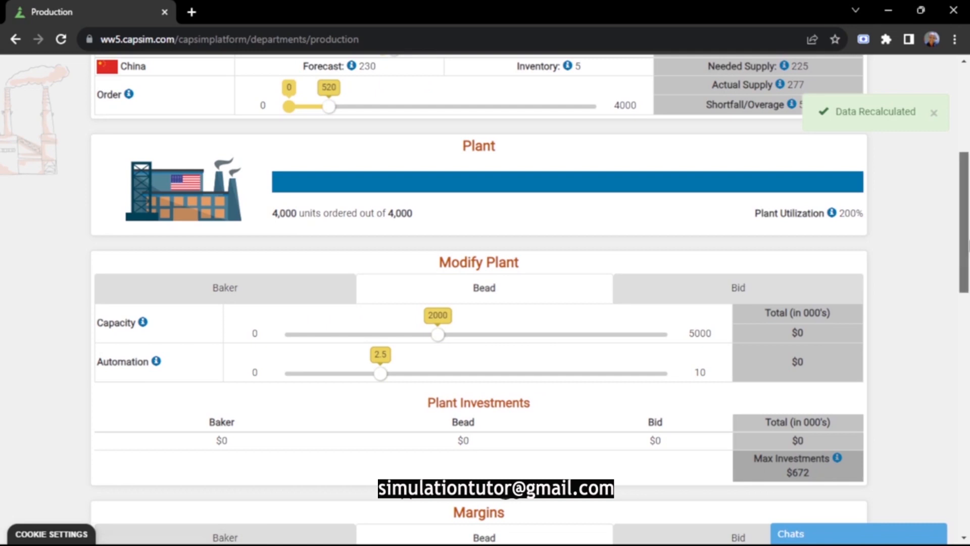
Review Bead's margins, the workforce summary, the biofuel shipment settings and the yearly and cumulative impacts.
scroll(485, 298, down, 8)
scroll(389, 466, down, 3)
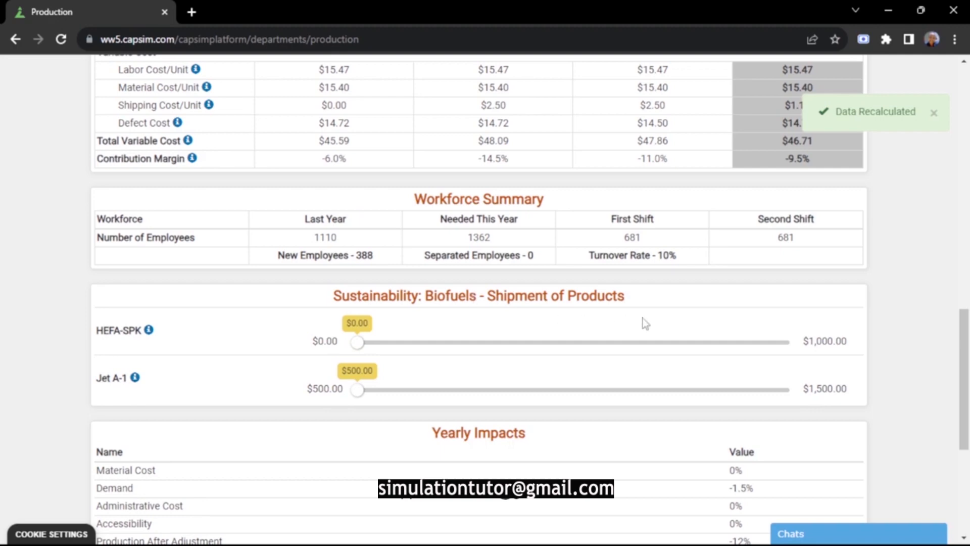
scroll(966, 338, down, 4)
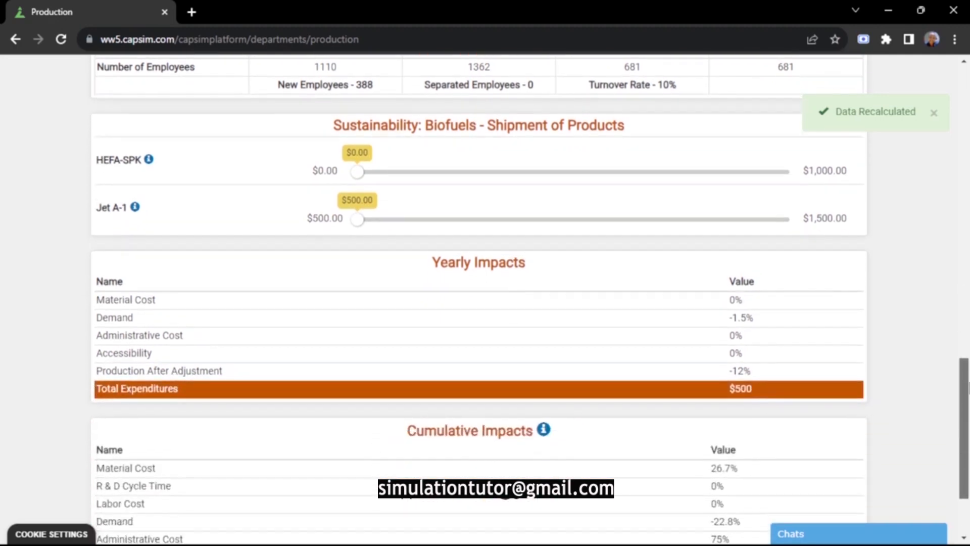
scroll(965, 328, up, 3)
drag(965, 328, 958, 96)
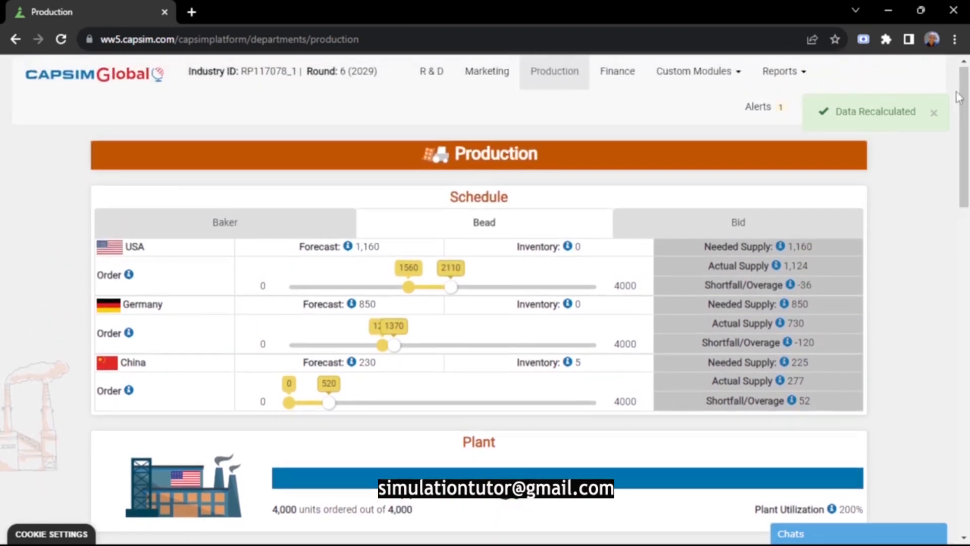
Open Finance and set the current debt borrowing to the maximum of $36,200 (in 000's).
click(627, 75)
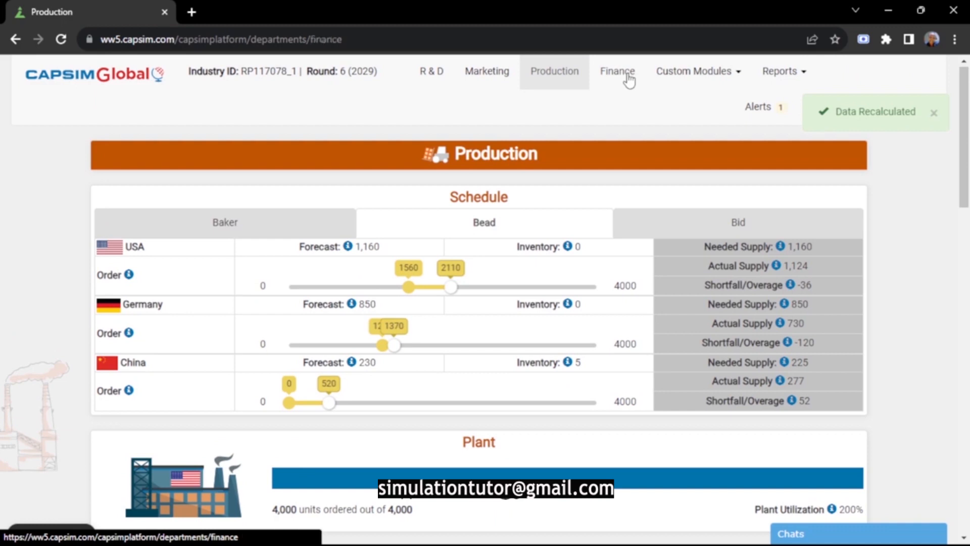
scroll(627, 78, down, 2)
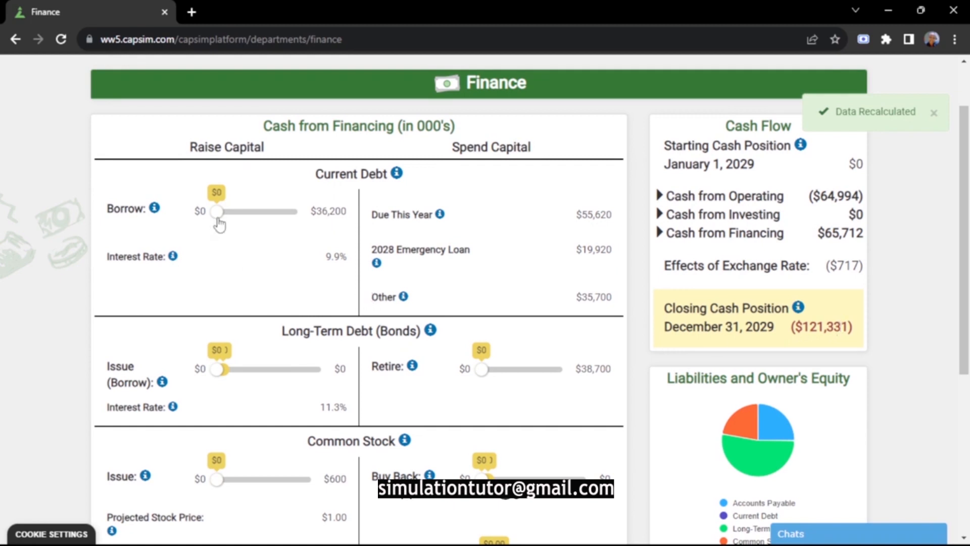
drag(217, 216, 316, 234)
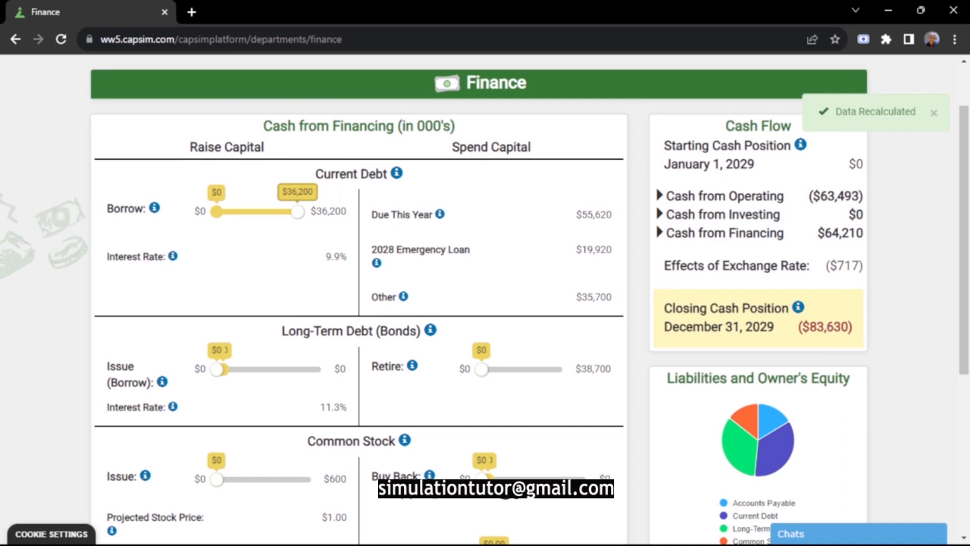
Issue the maximum $600 (in 000's) of common stock and check the closing cash position.
drag(217, 480, 309, 478)
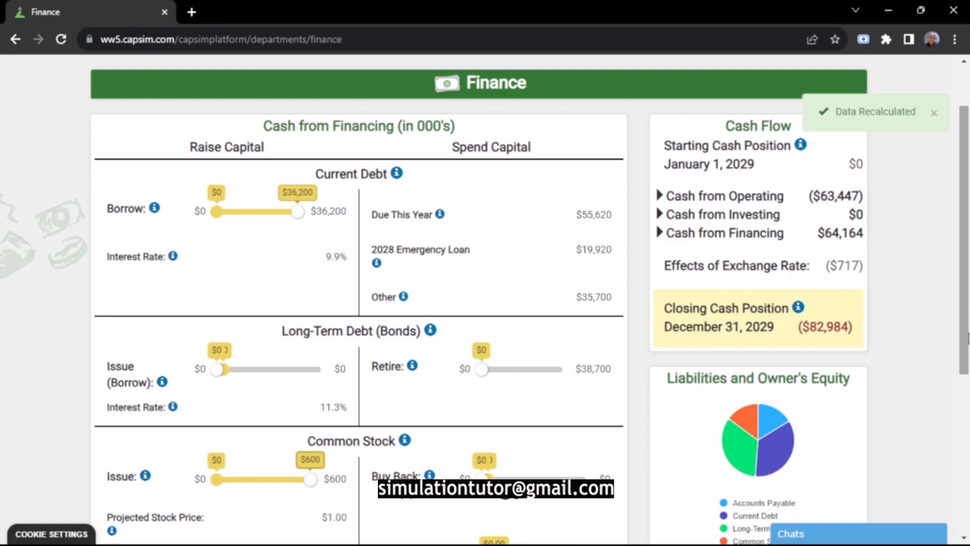
drag(967, 337, 961, 303)
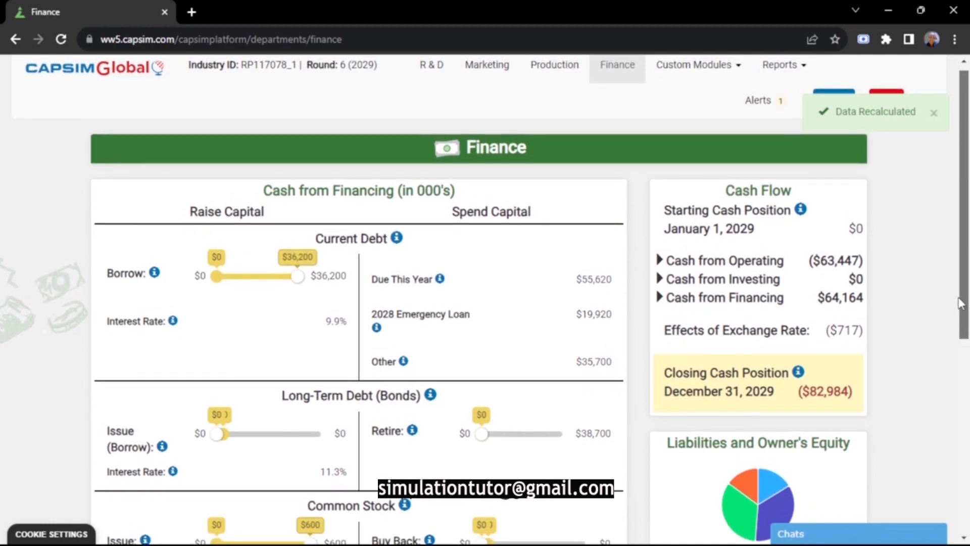
drag(969, 311, 941, 250)
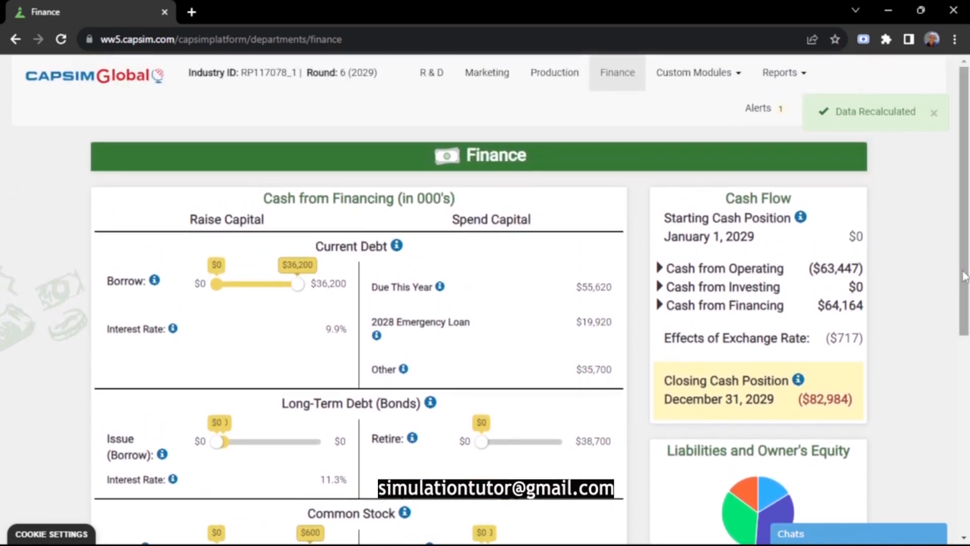